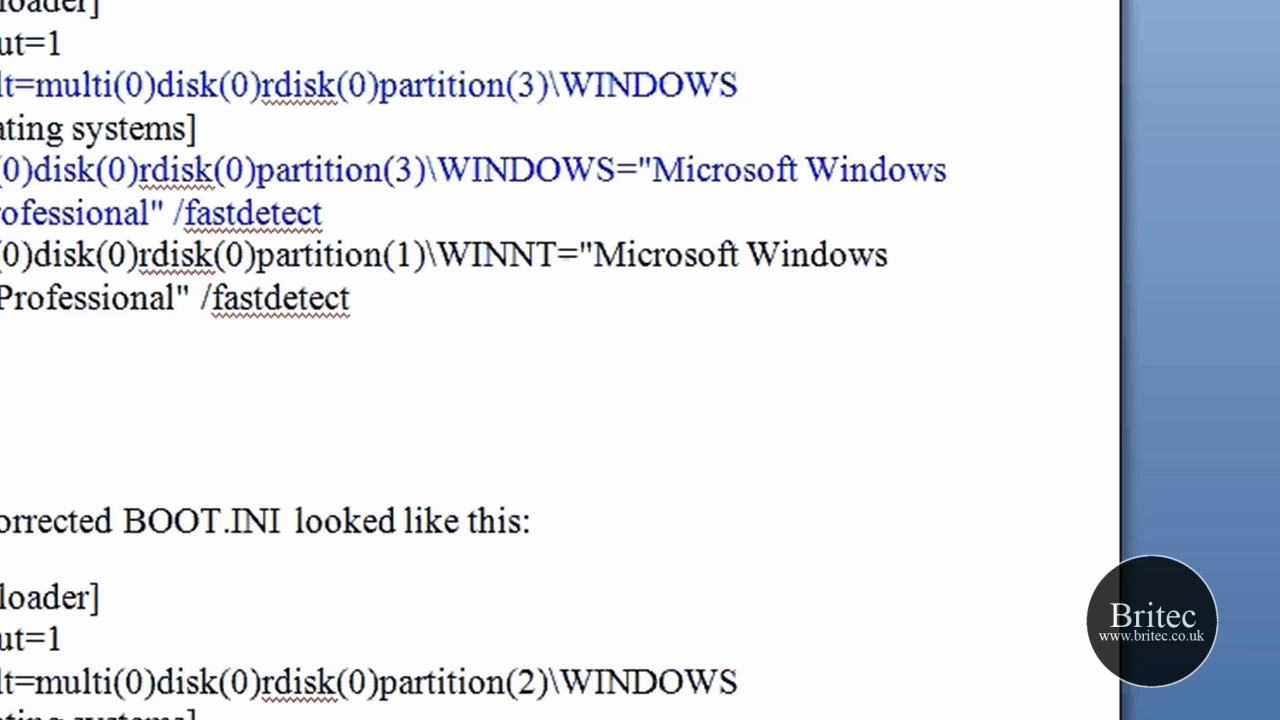
Examine the erroneous BOOT.INI listing, highlighting the drive description, the blue default line and its partition number.
left_click(18, 87)
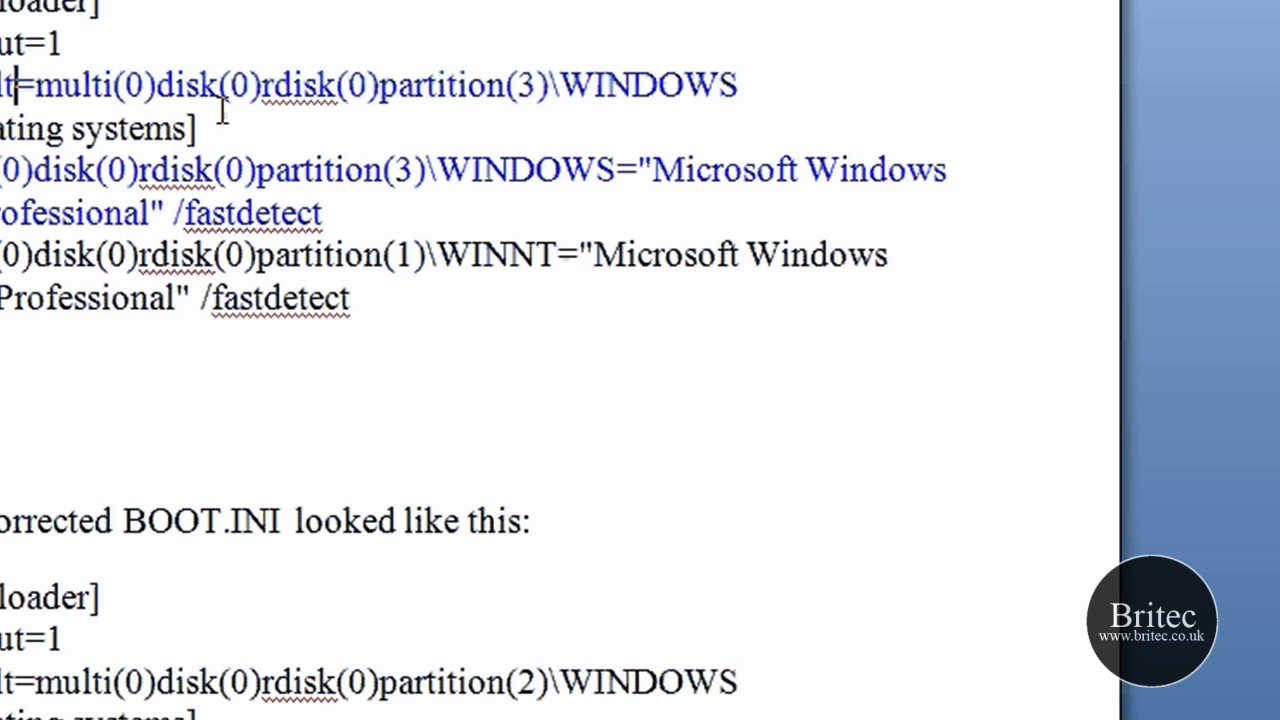
left_click_drag(14, 49, 726, 308)
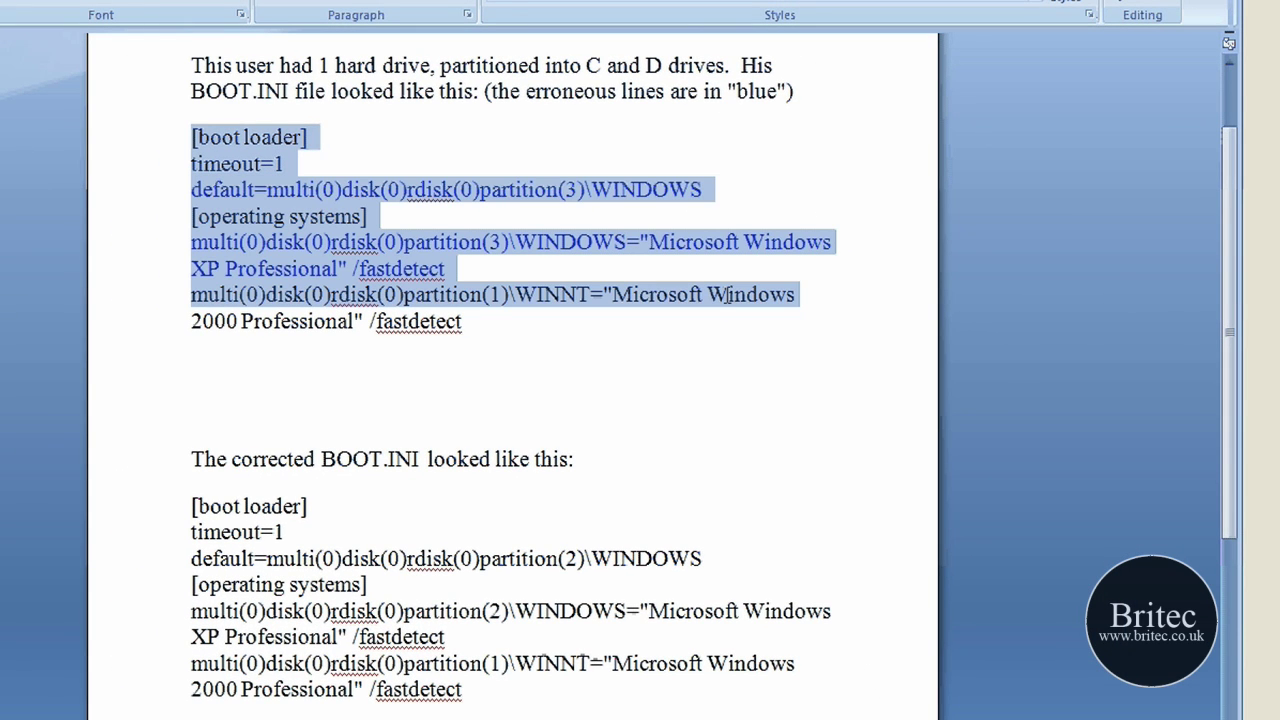
left_click(207, 67)
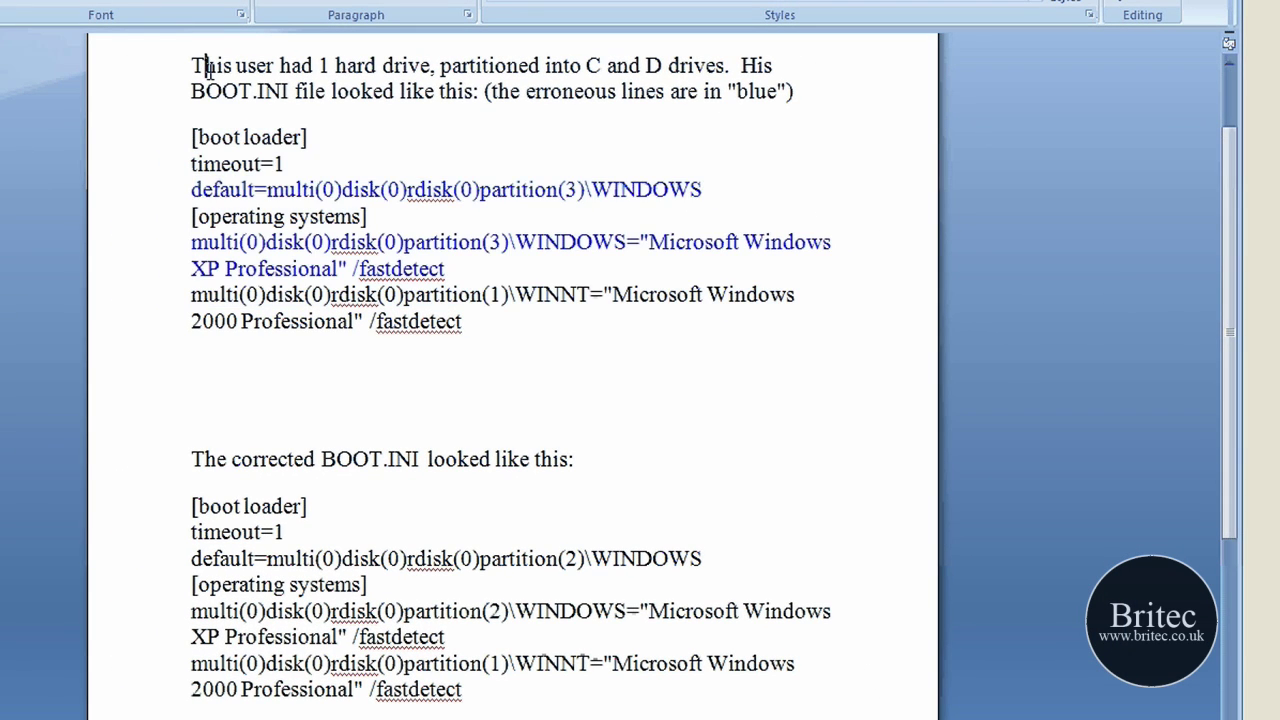
left_click_drag(207, 67, 609, 76)
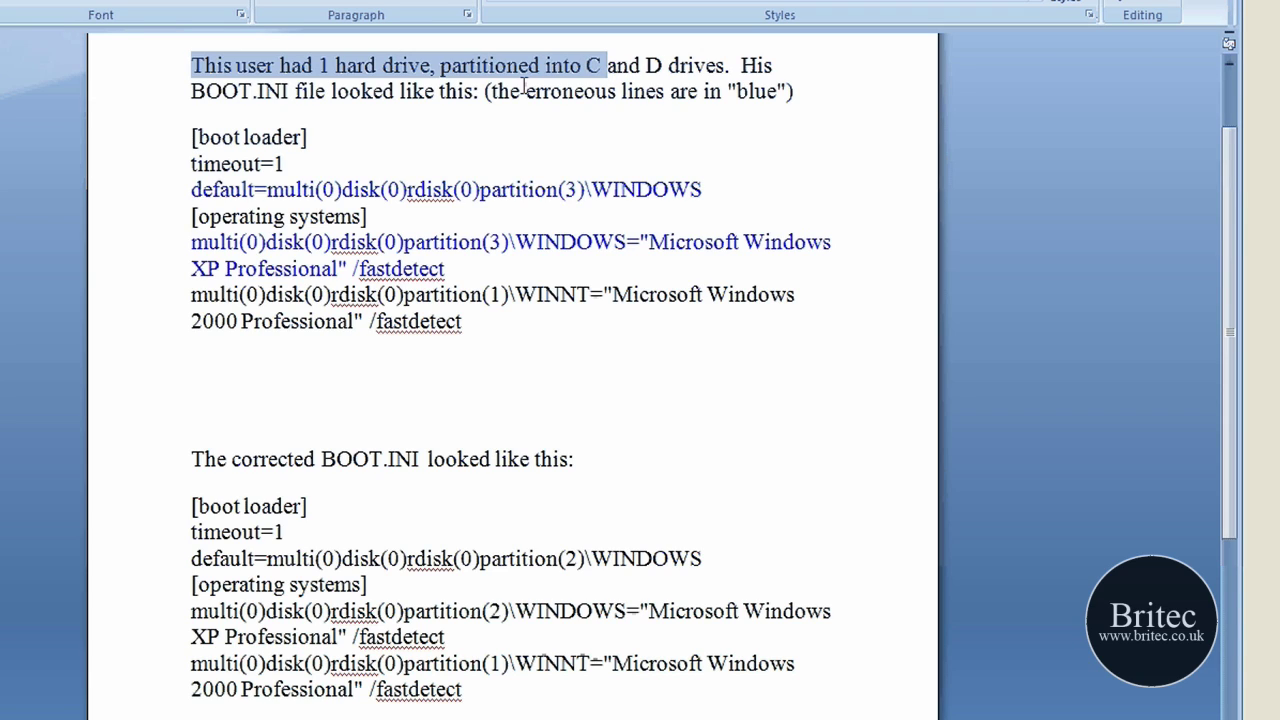
left_click(705, 68)
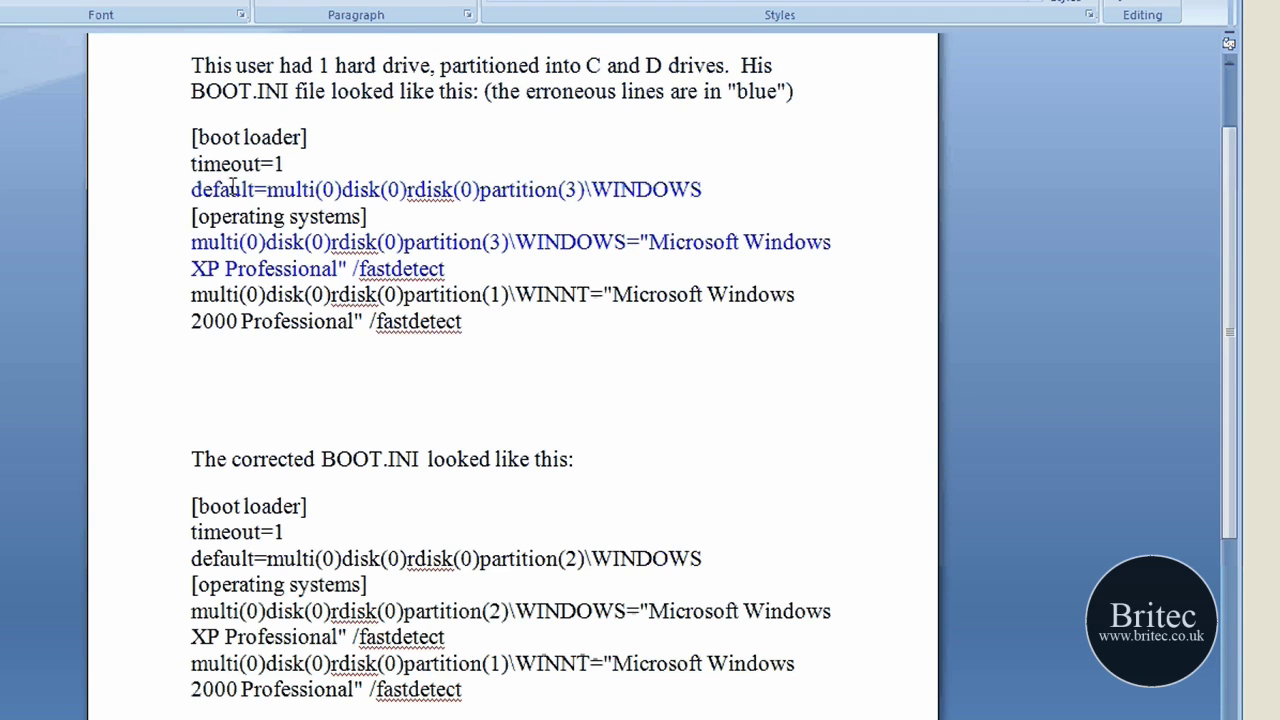
left_click_drag(192, 189, 702, 190)
left_click(576, 188)
left_click_drag(576, 188, 566, 188)
Compare the corrected BOOT.INI listing with the erroneous one, focusing on the partition number in the default line.
scroll(337, 436, "down", 2)
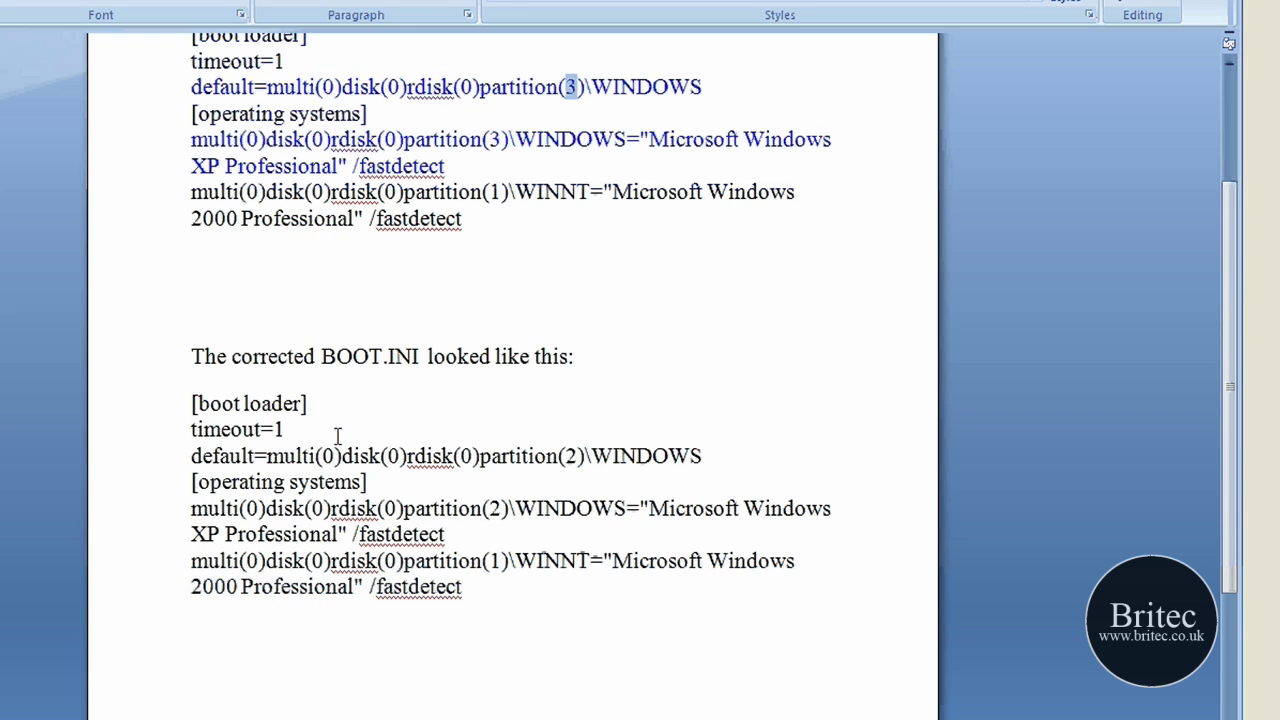
left_click_drag(470, 600, 164, 357)
left_click(532, 608)
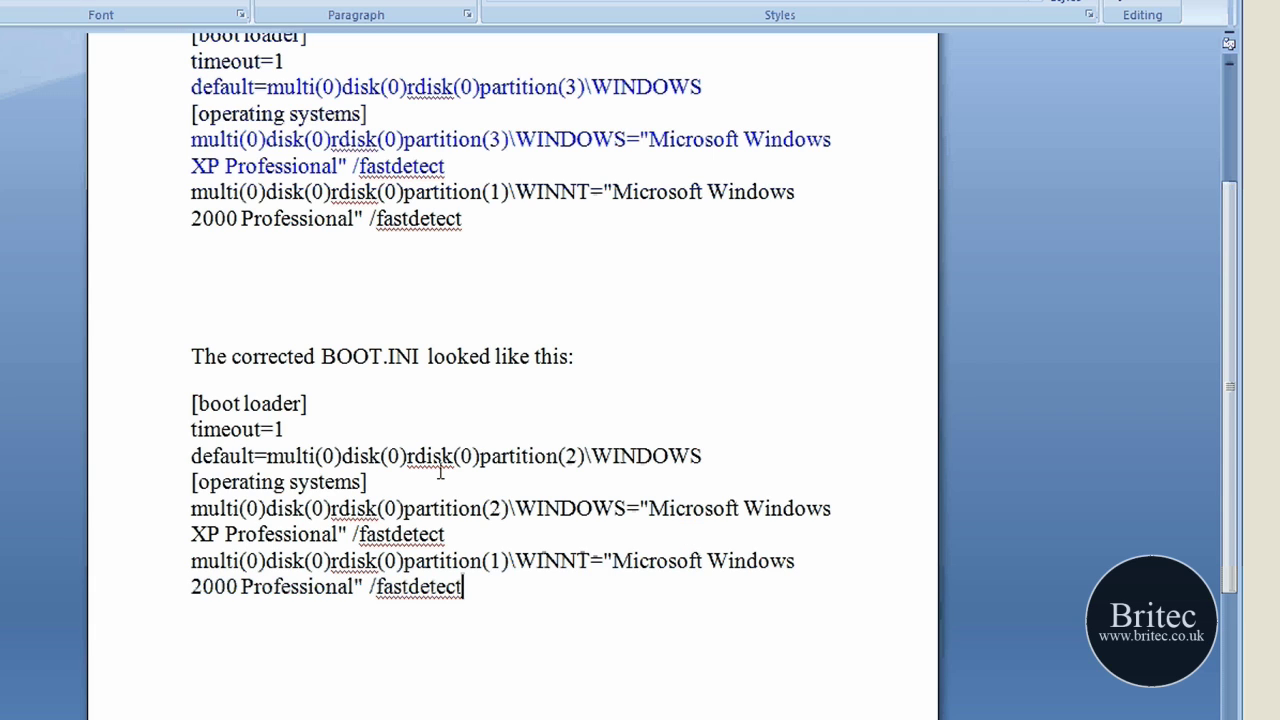
scroll(440, 470, "up", 3)
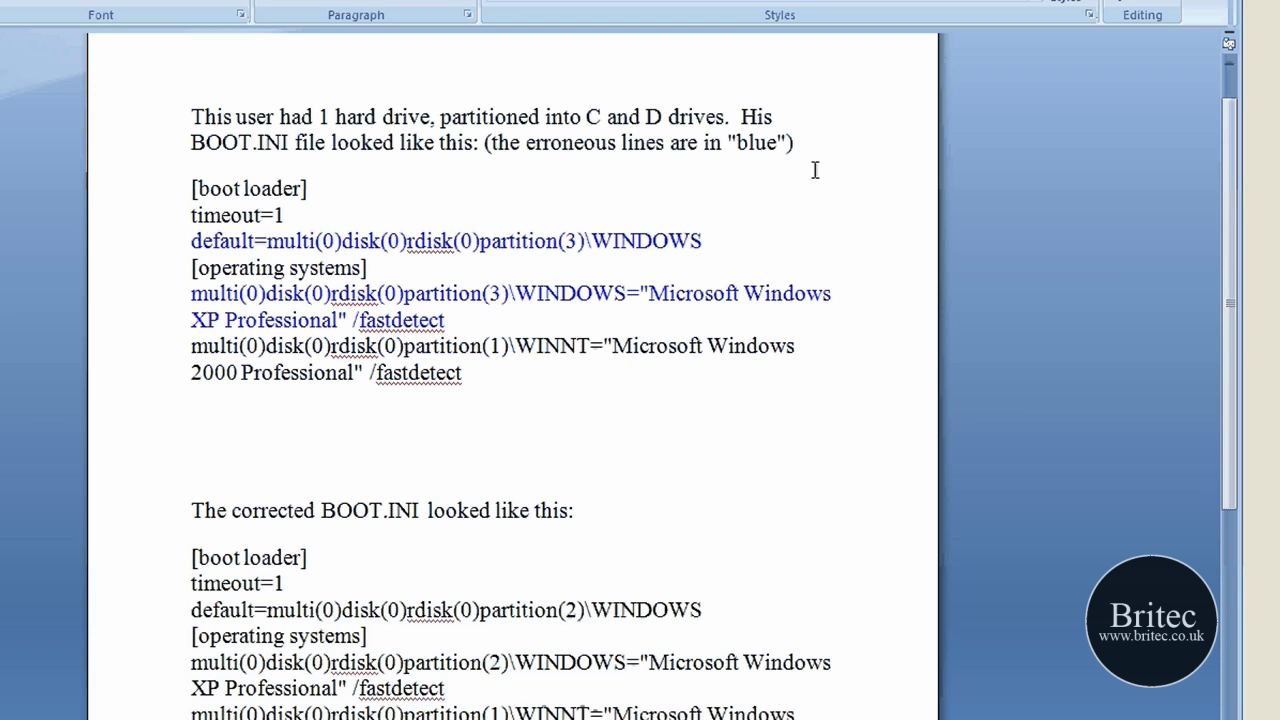
left_click_drag(814, 166, 219, 108)
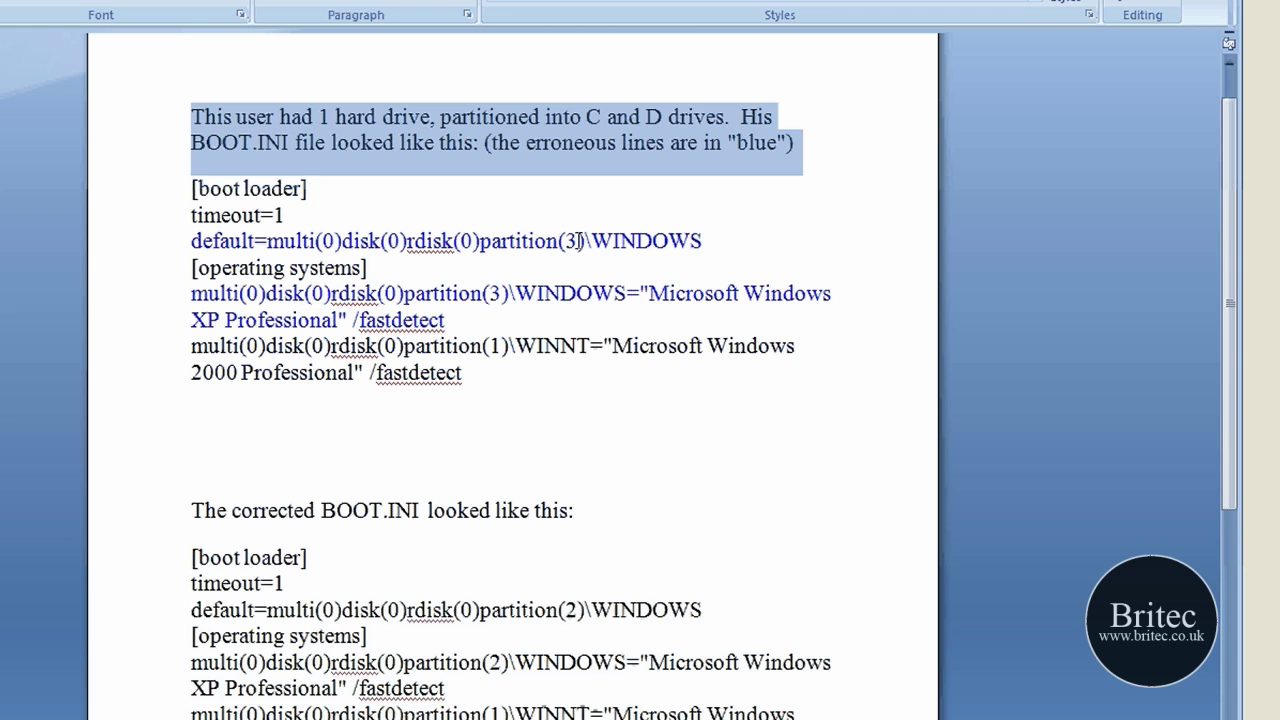
left_click_drag(578, 241, 565, 243)
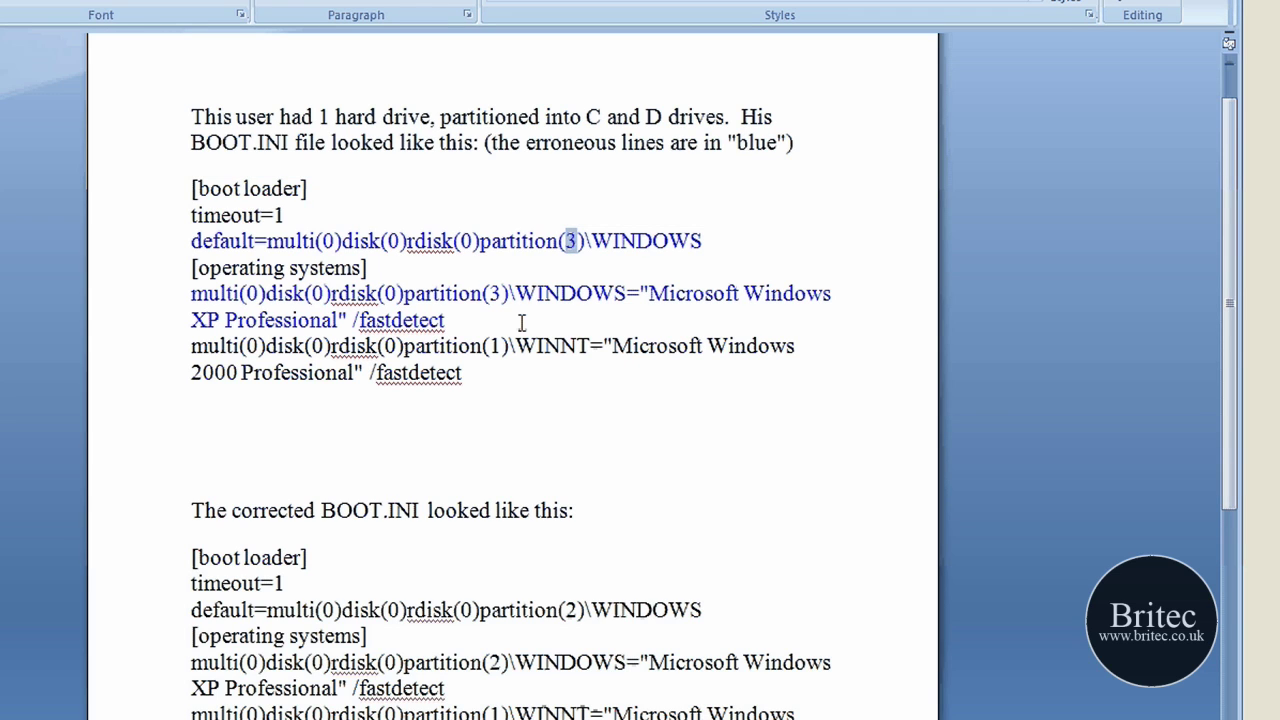
scroll(468, 490, "down", 1)
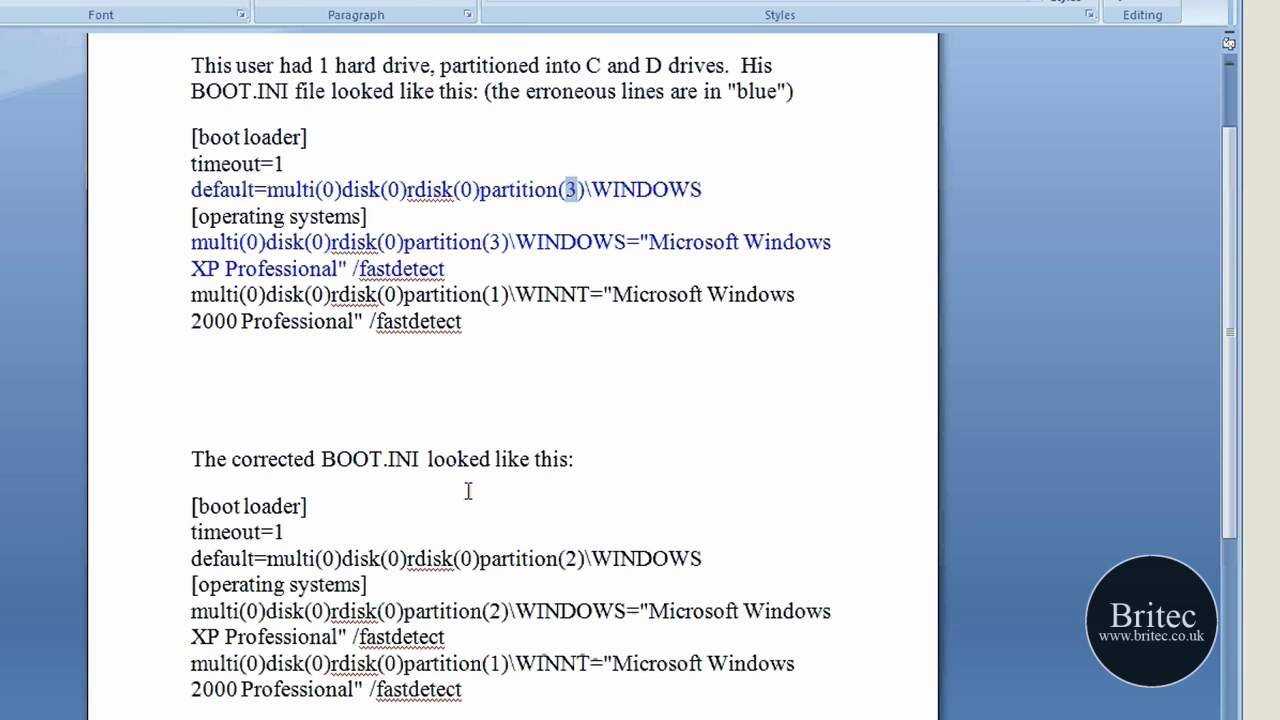
scroll(468, 490, "up", 2)
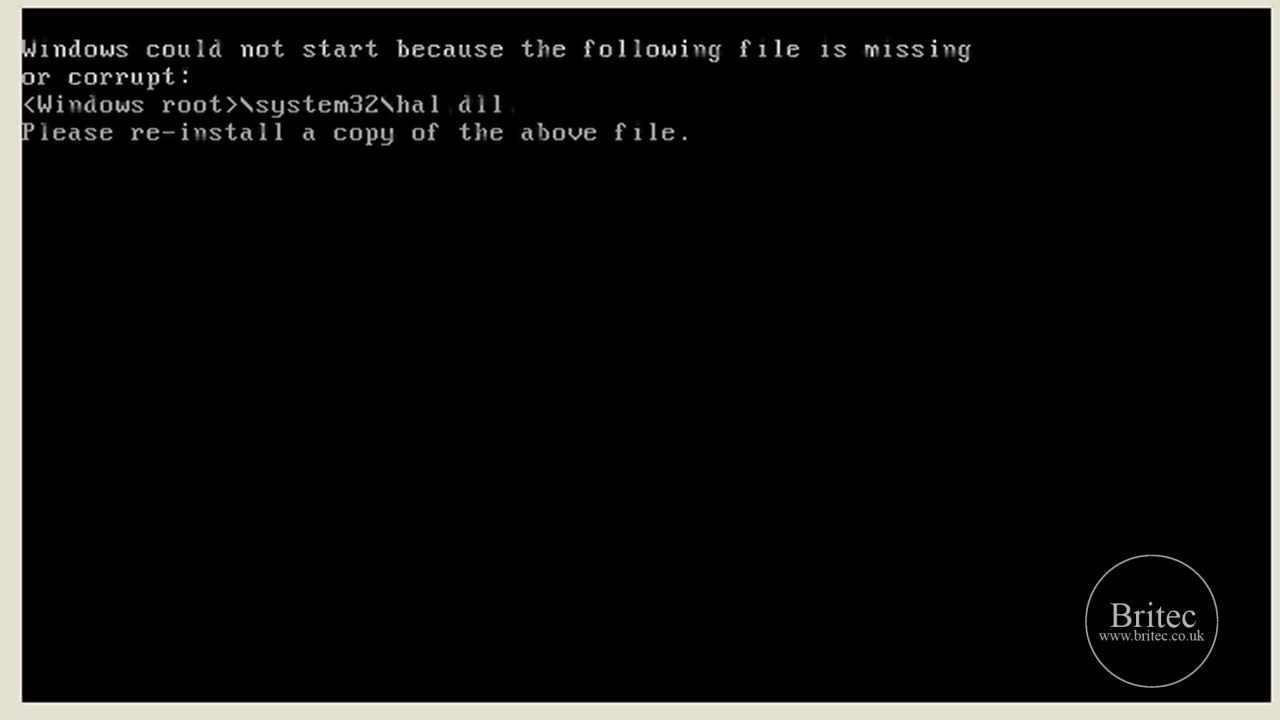
Reset the virtual machine to boot from the Windows XP CD and open the Recovery Console from Setup.
key("ctrl+r")
left_click(586, 451)
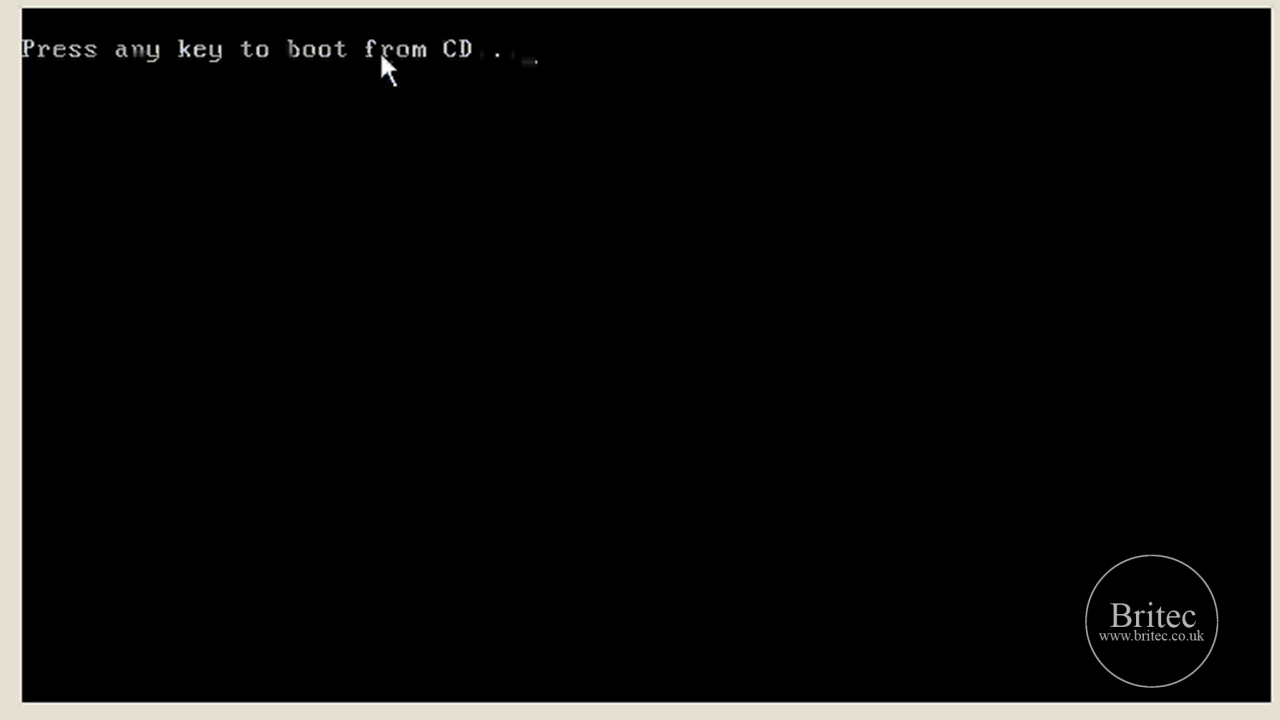
key("Return")
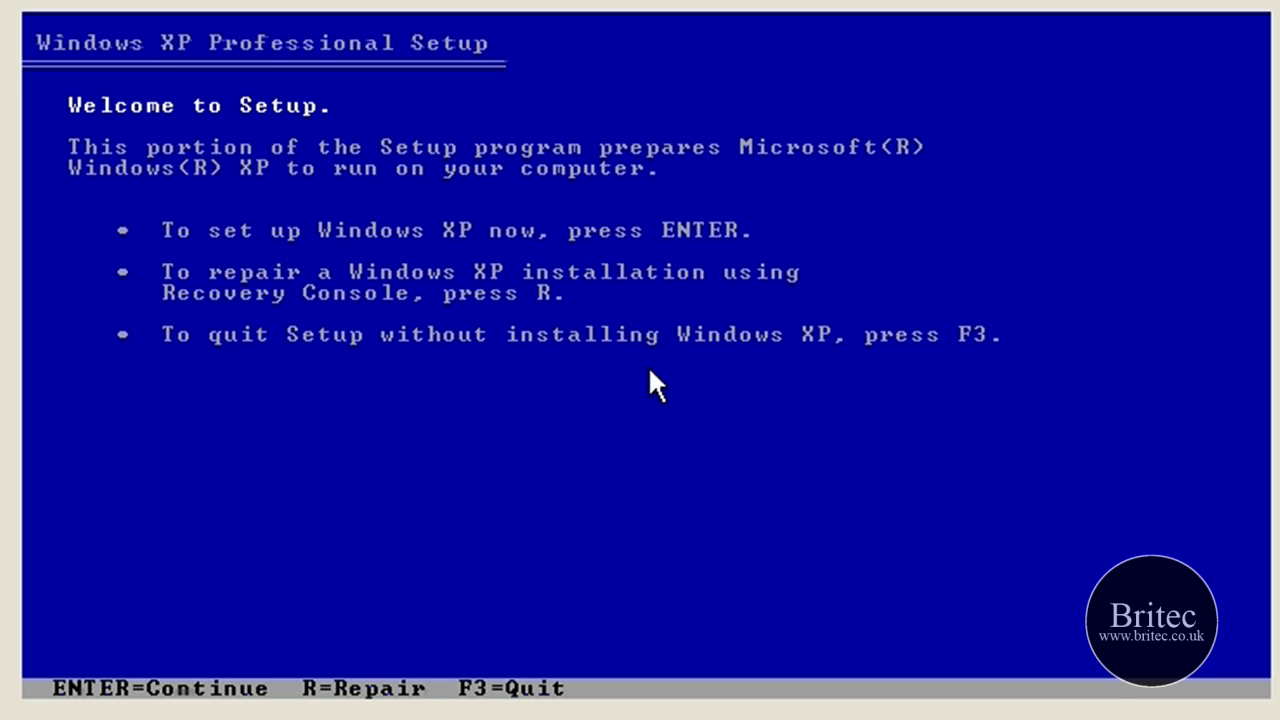
key("Return")
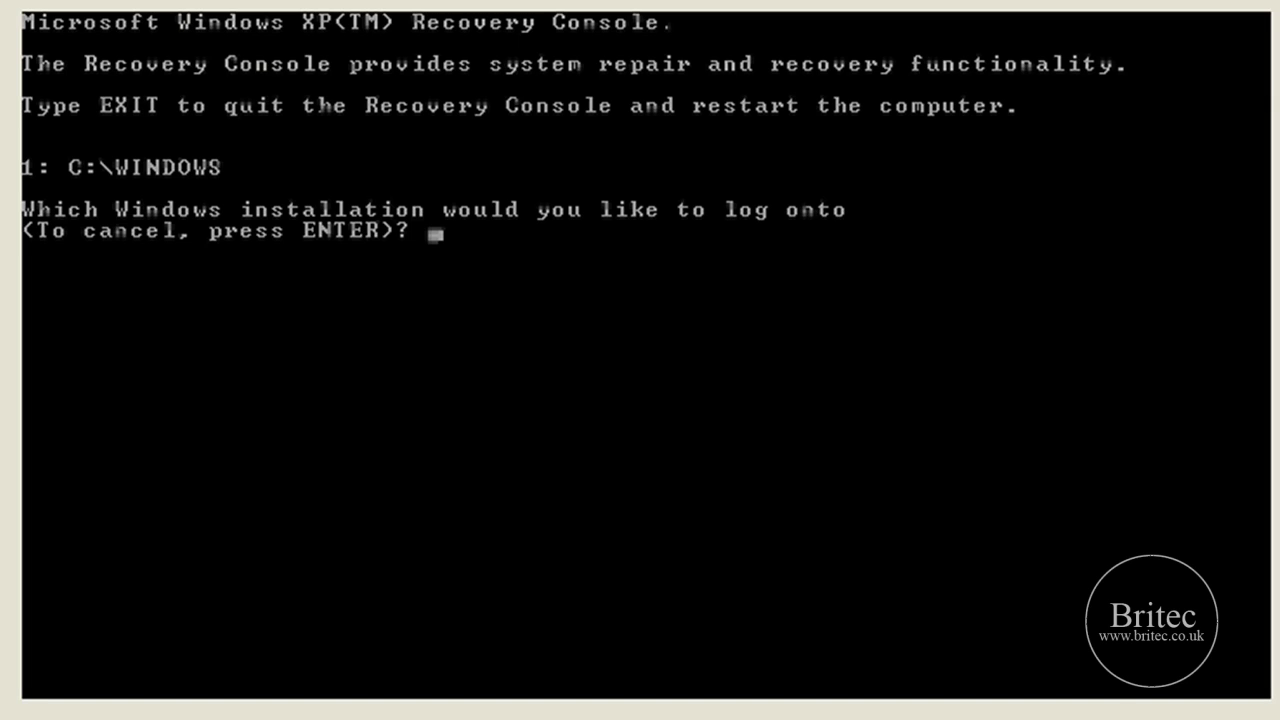
Log onto Windows installation 1 in the Recovery Console, leaving the Administrator password blank.
type("1")
key("Return")
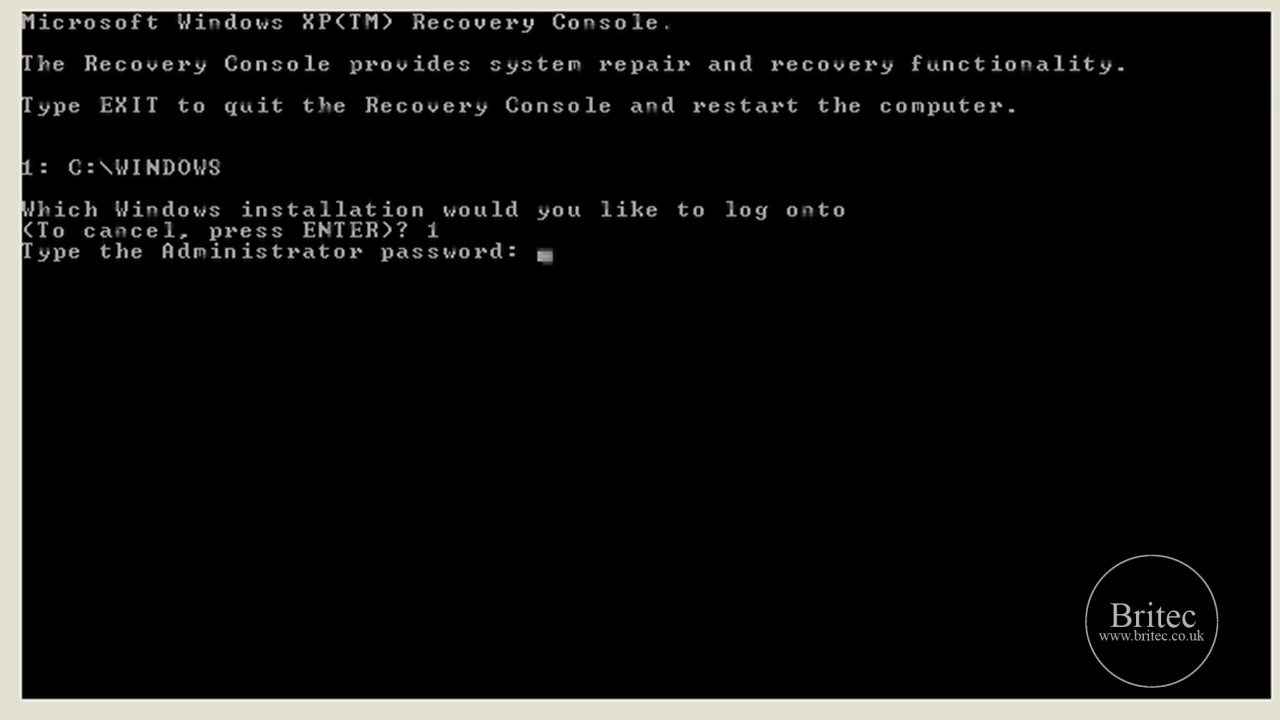
key("Return")
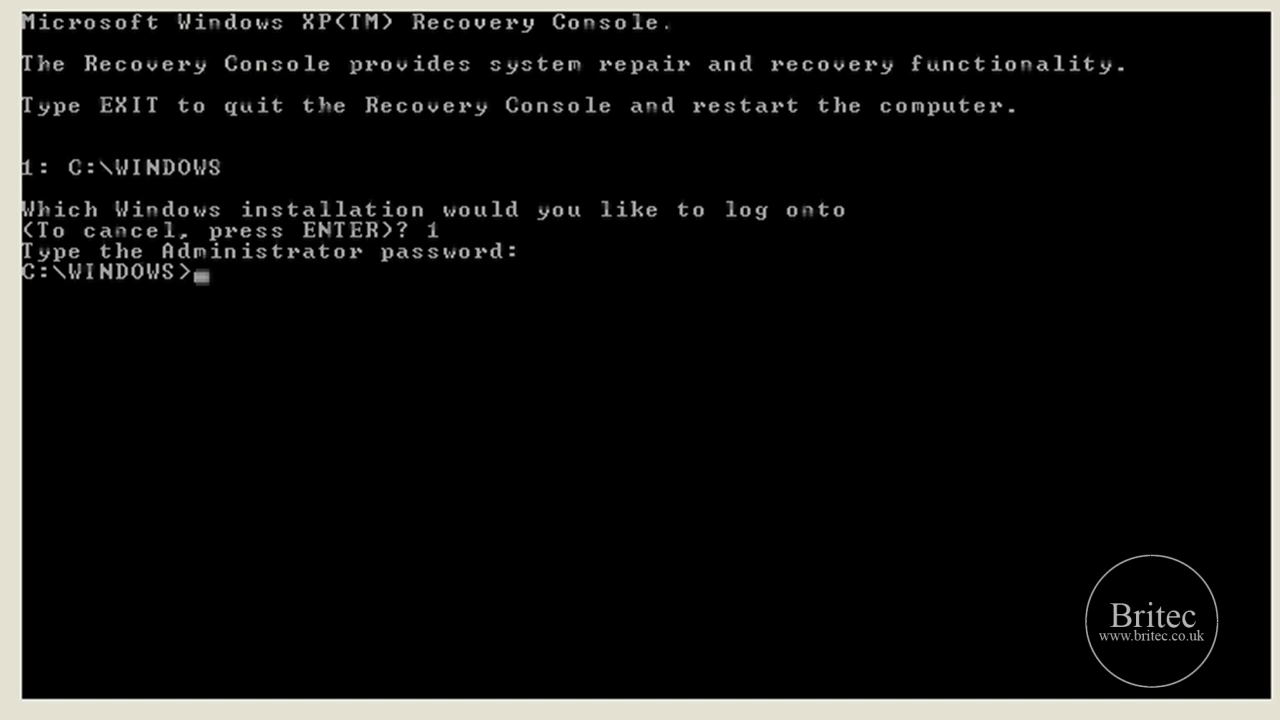
Change to the system32 directory and list the drive mappings with the map command.
type("cd system32")
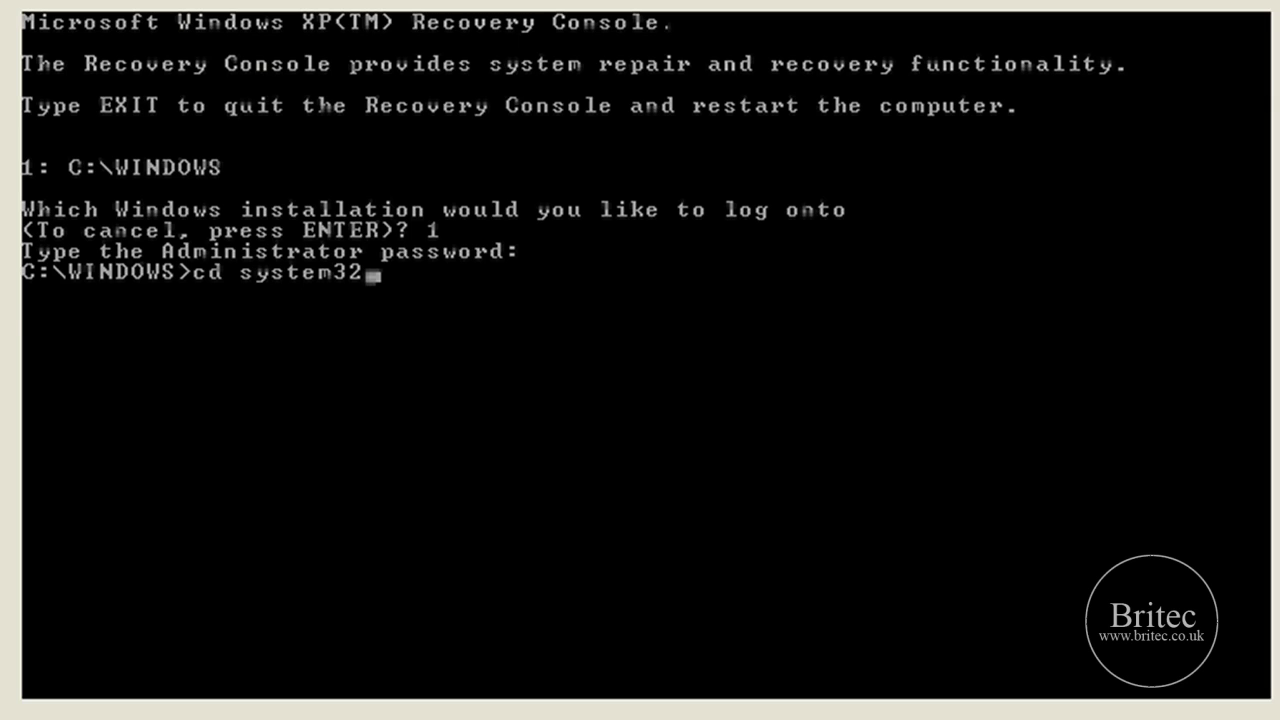
key("Return")
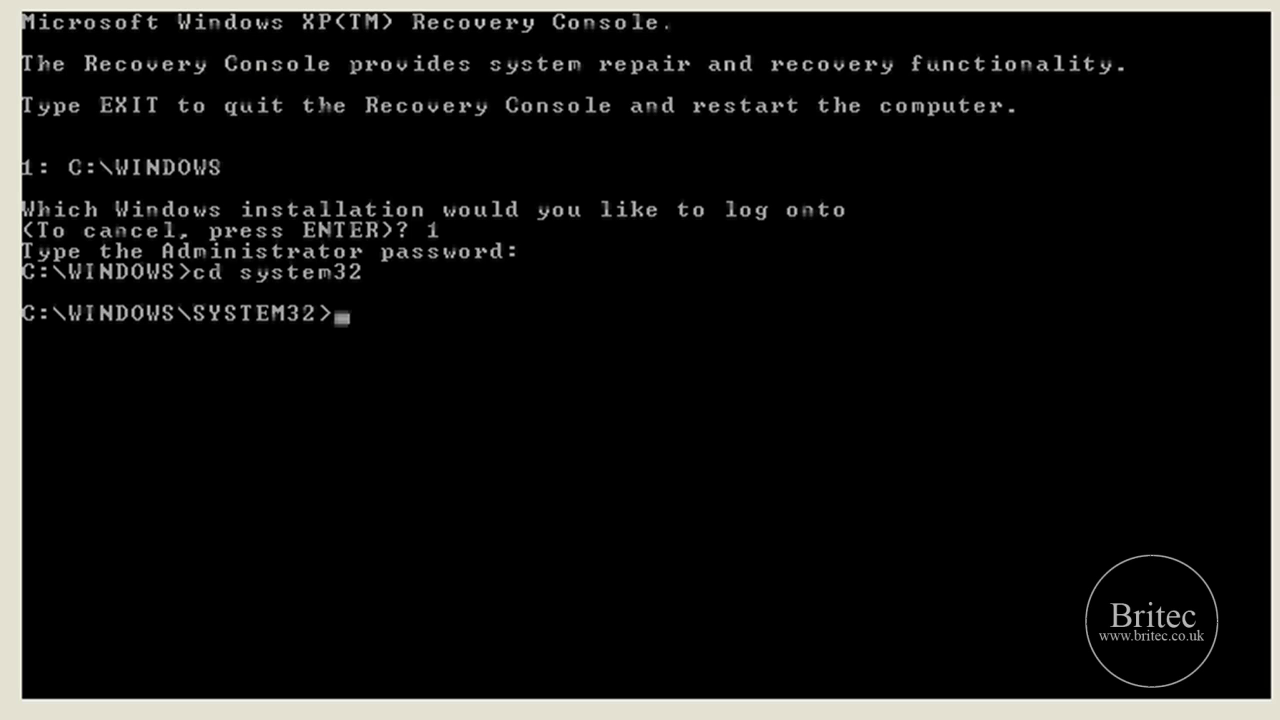
type("map")
key("Return")
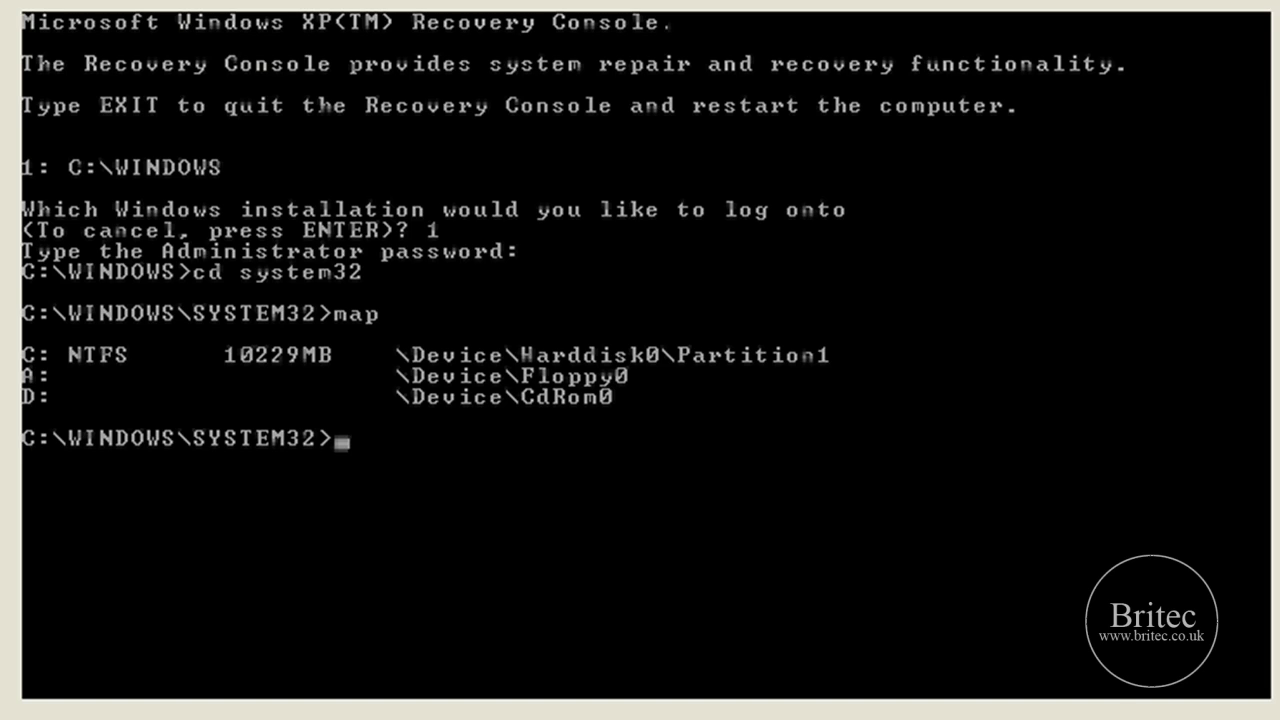
Restore hal.dll into the system32 directory by running expand d:\i386\hal.dl_ from the CD.
type("e")
key("BackSpace")
type("ex")
type("pand ")
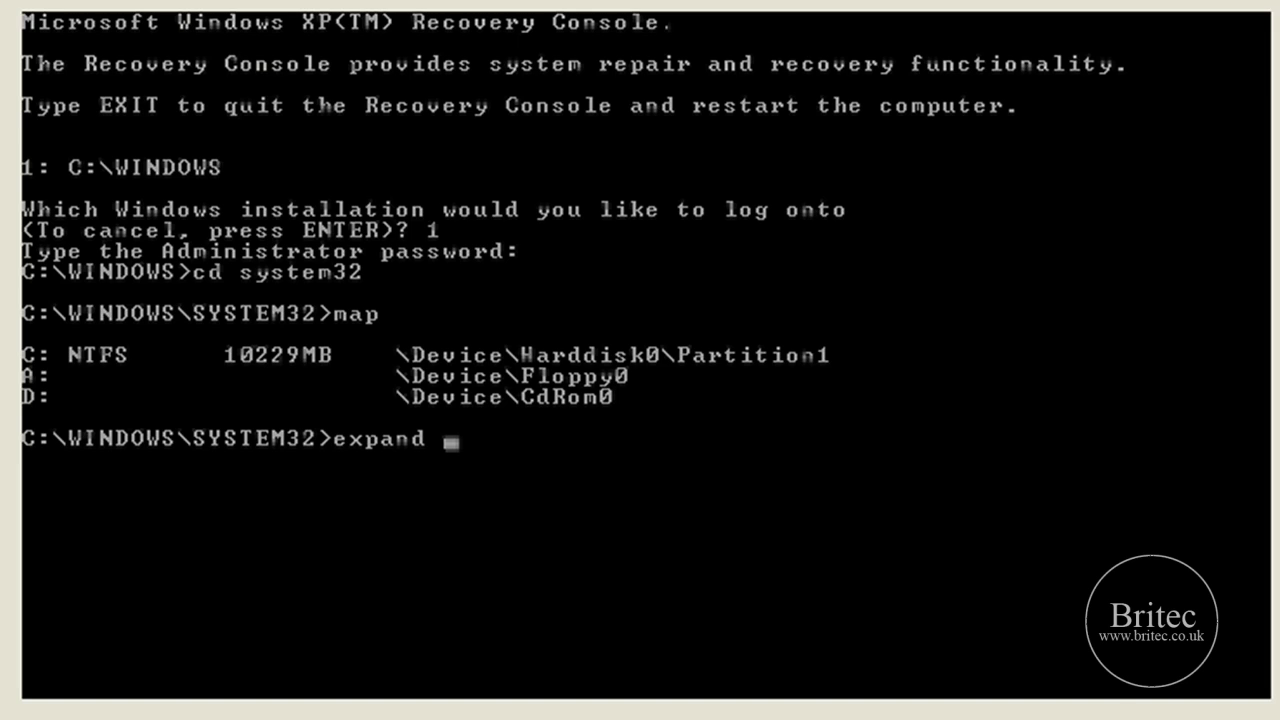
type("d:\\i386")
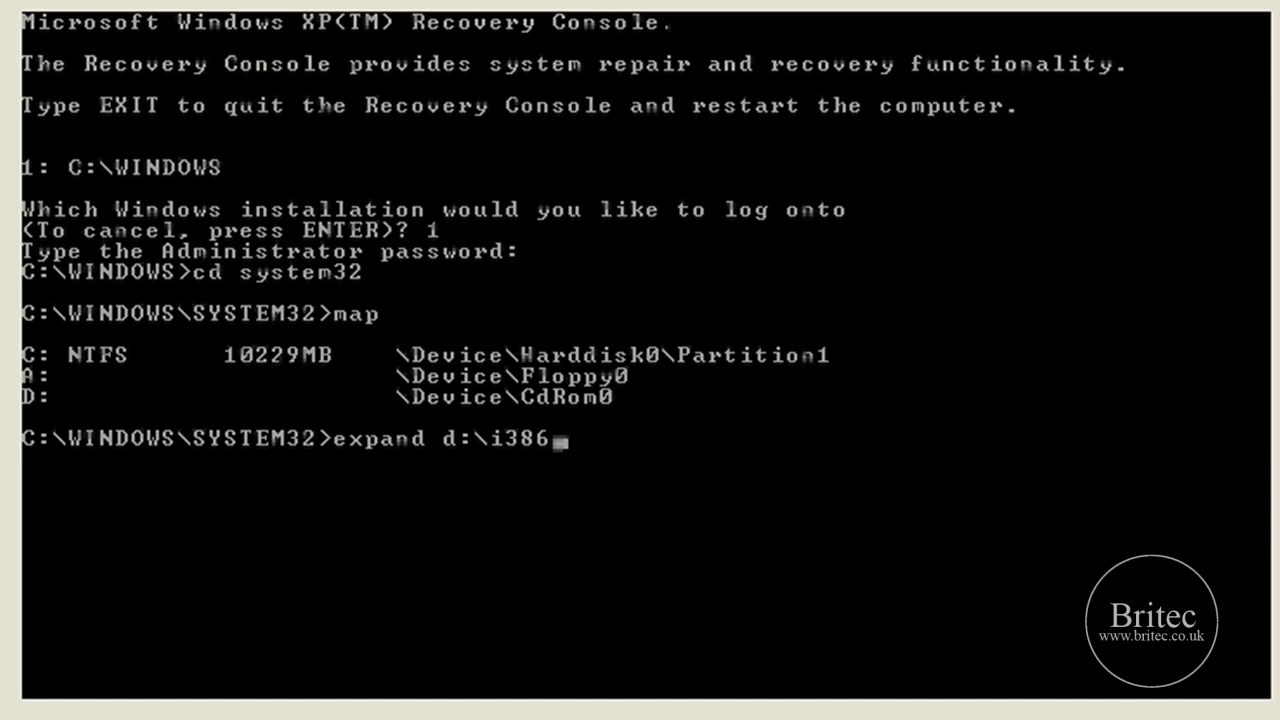
type("\\hal")
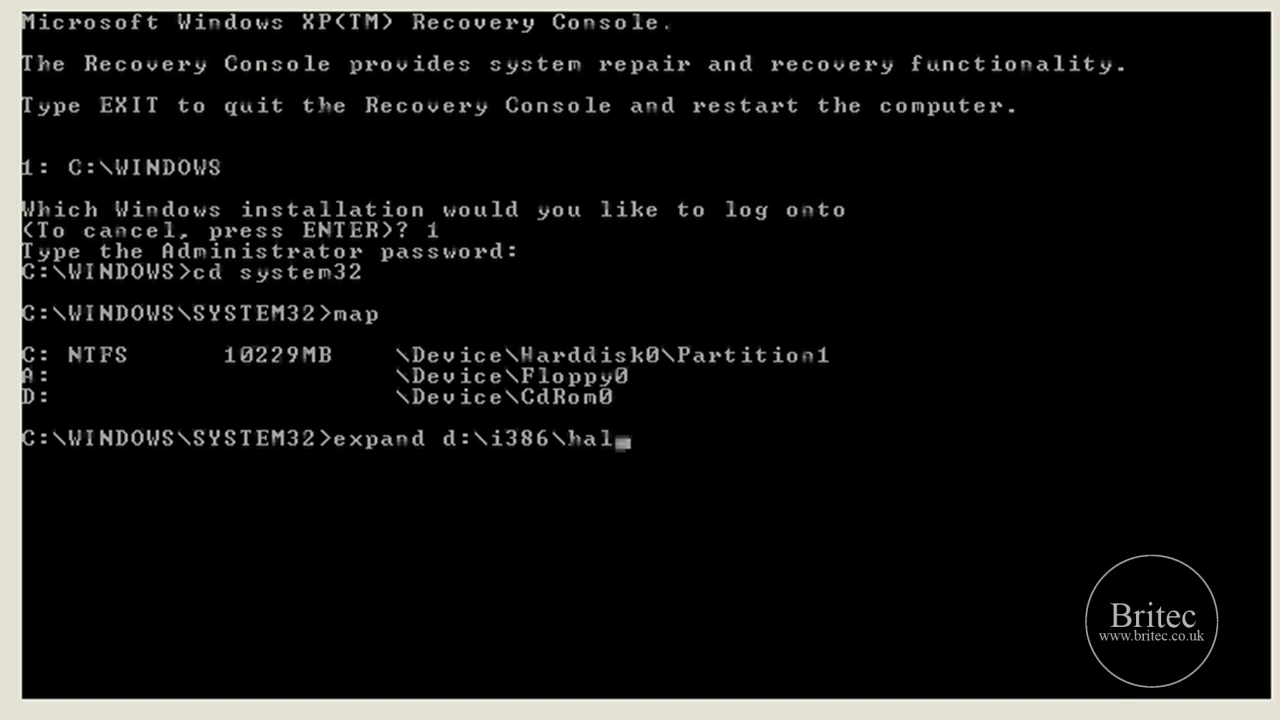
type(".dl")
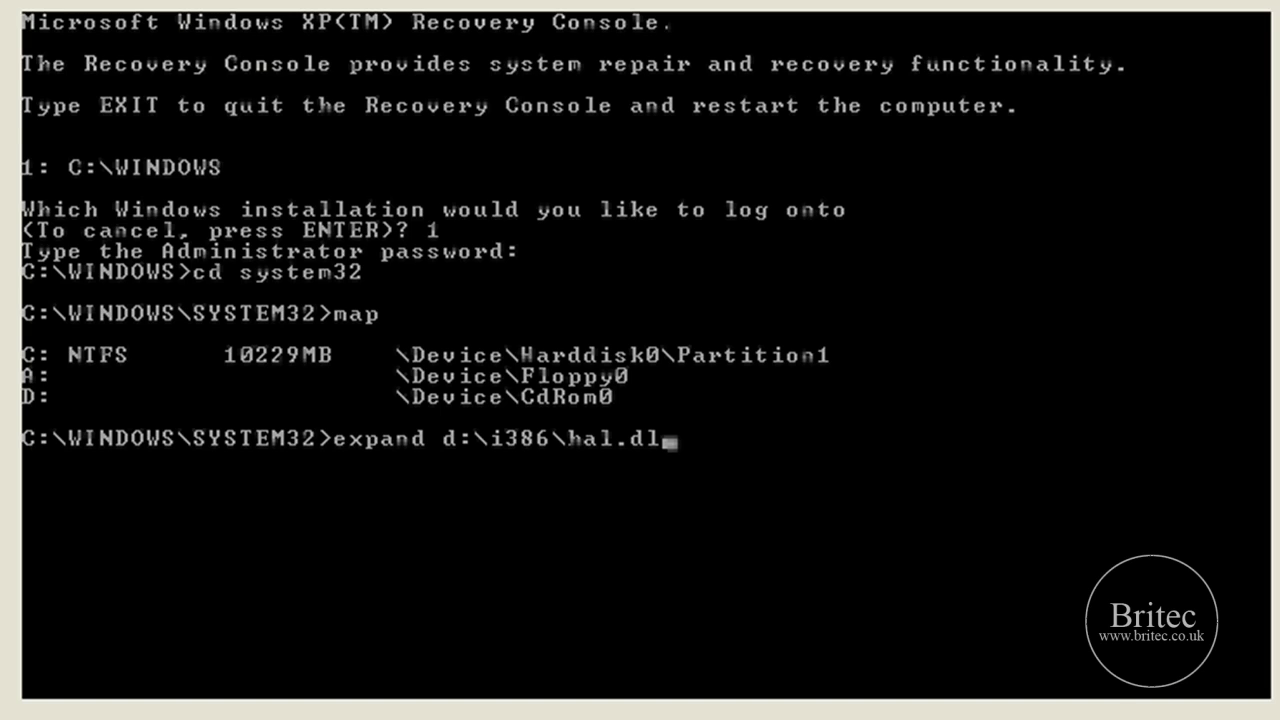
type("_")
key("Return")
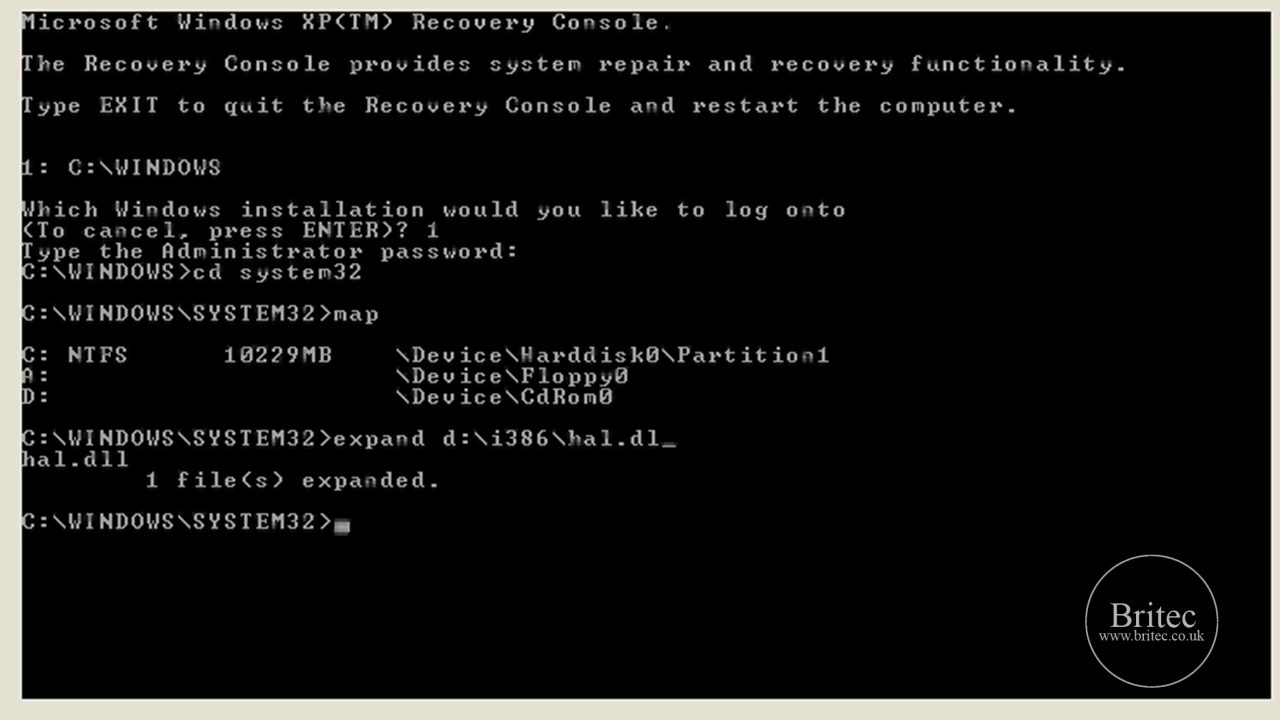
Exit the Recovery Console to restart into Windows, and decline the switch to Seamless mode.
type("exit")
key("Return")
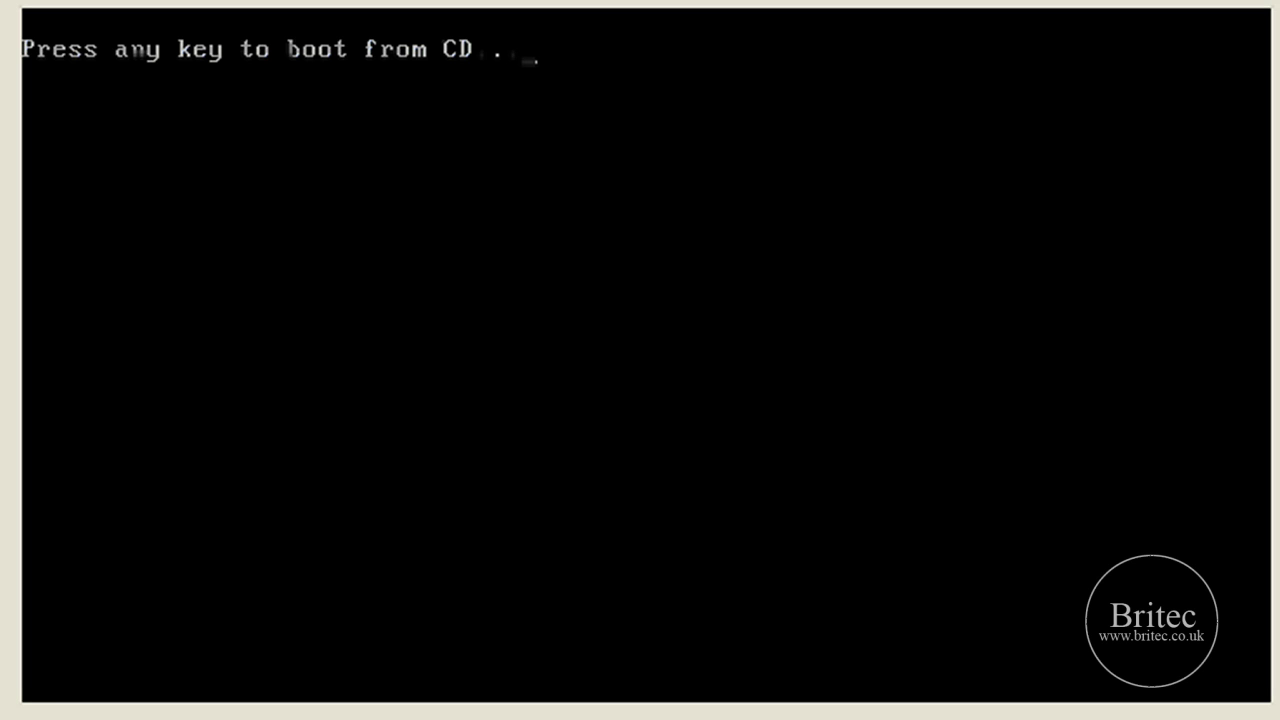
key("Return")
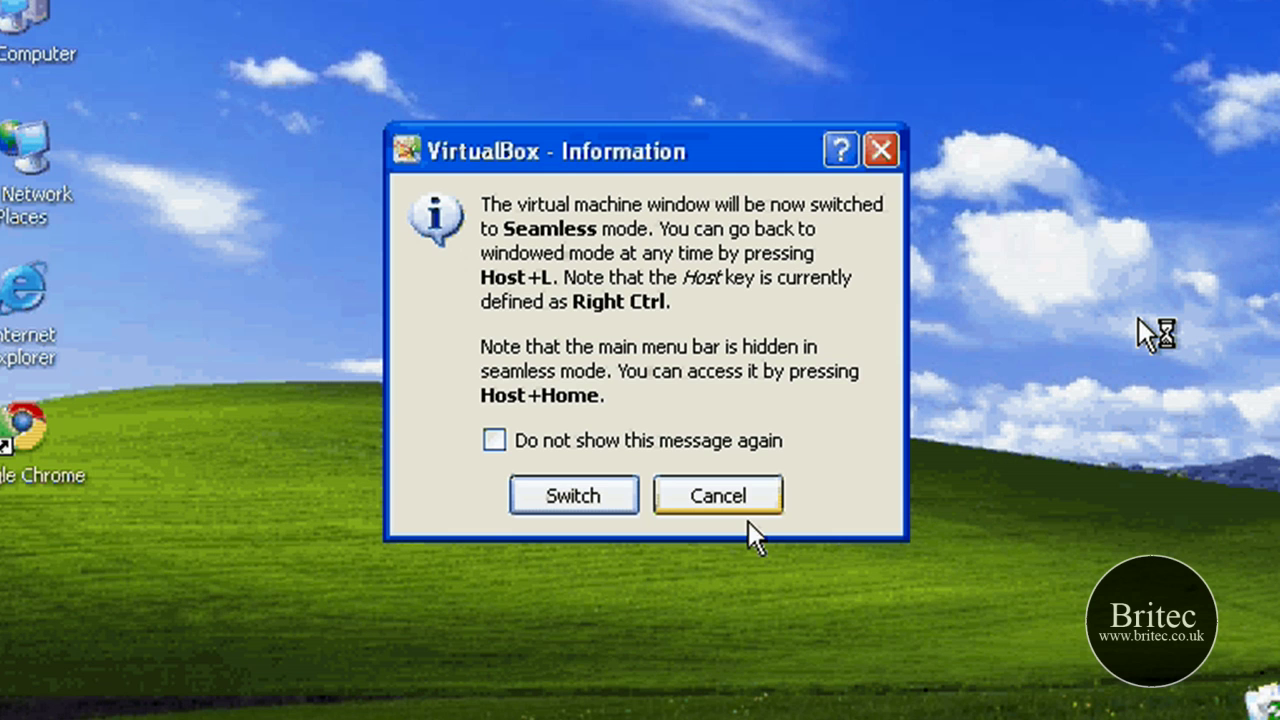
left_click(718, 494)
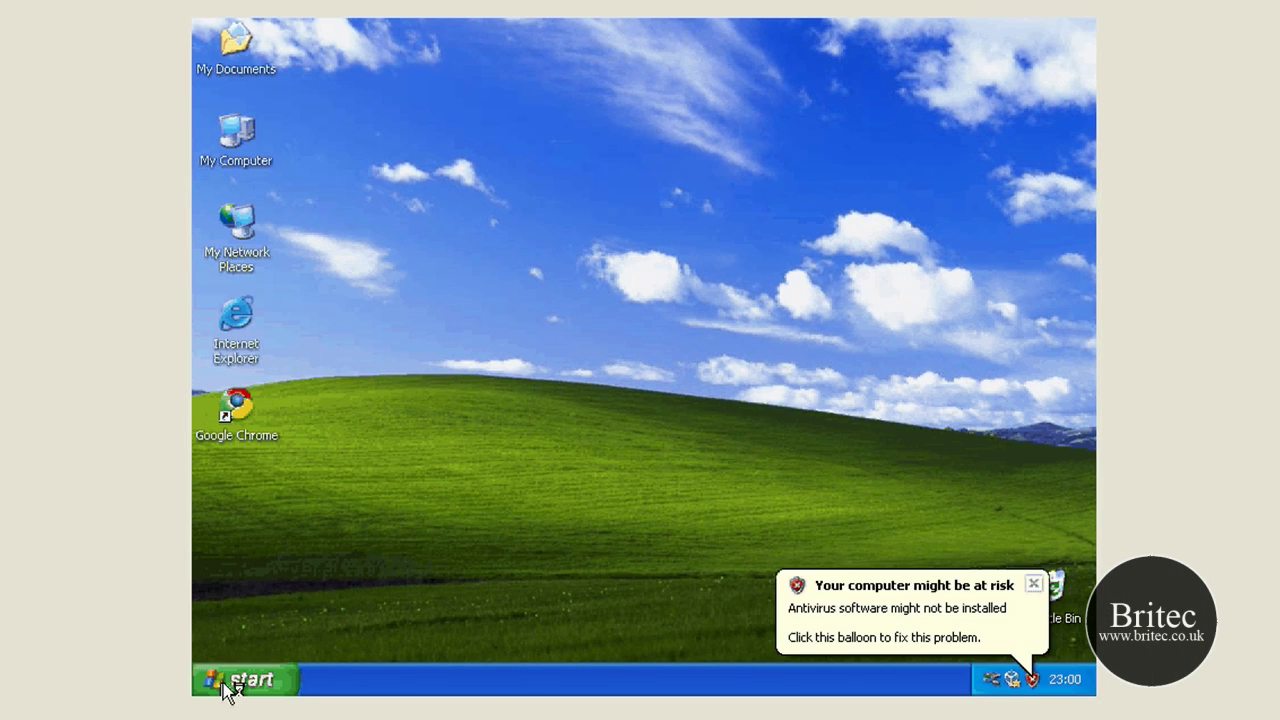
Restart Windows XP to the Setup CD's welcome screen and open the Recovery Console.
left_click(215, 703)
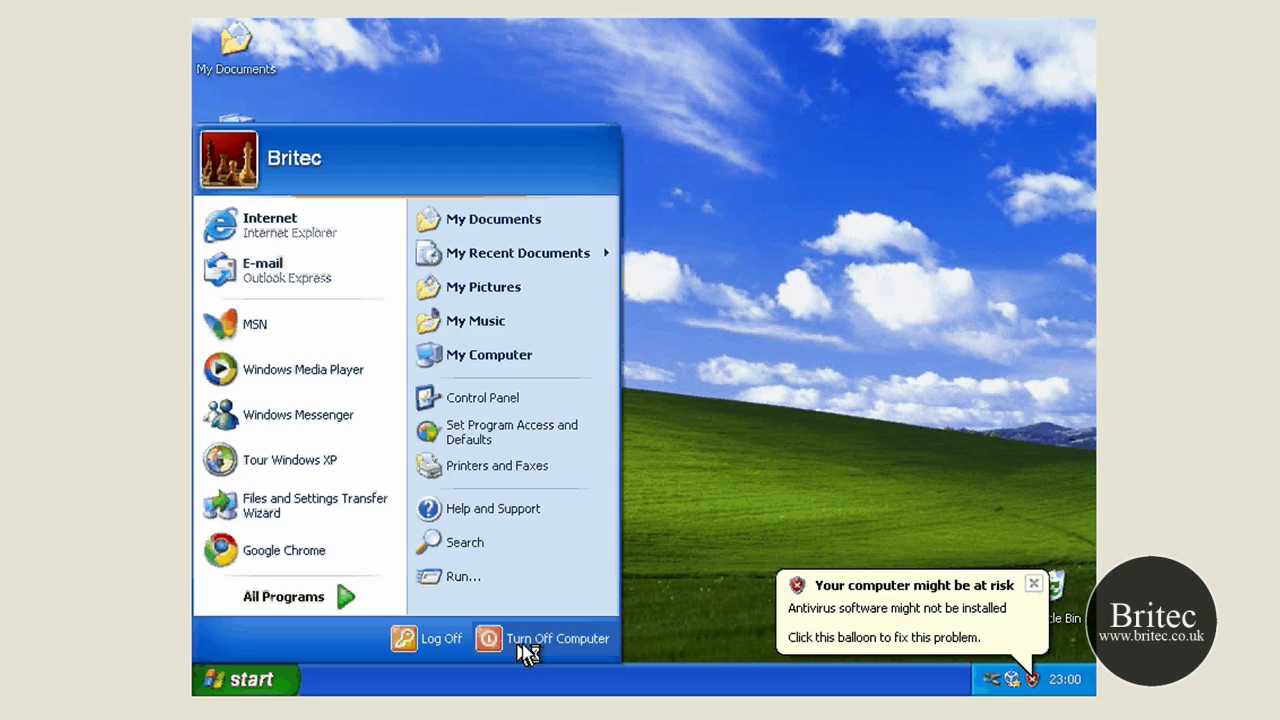
left_click(530, 645)
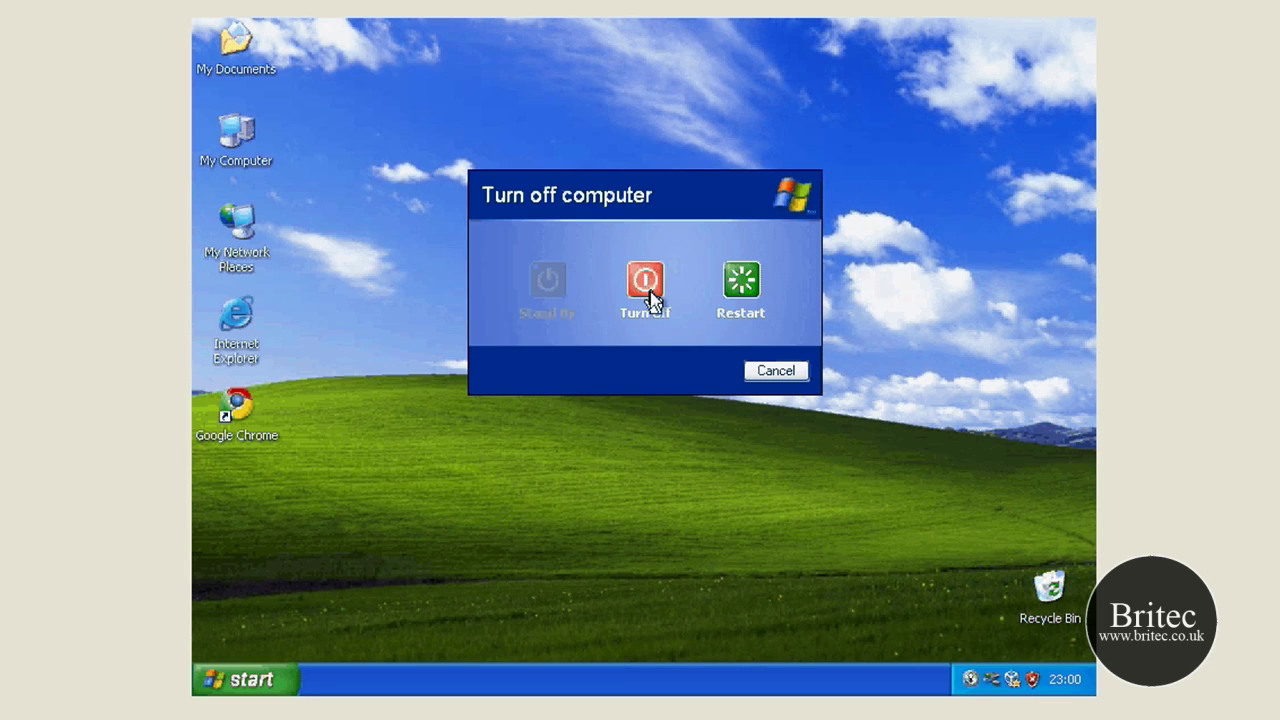
left_click(742, 285)
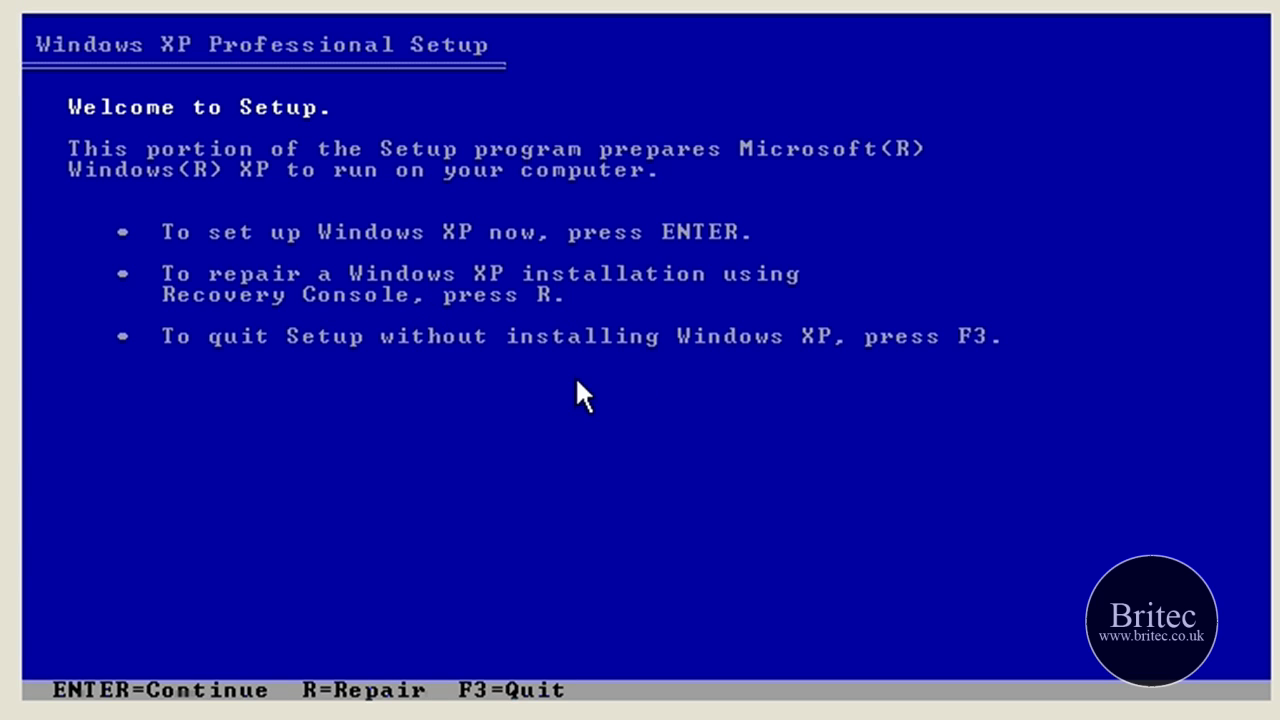
key("Return")
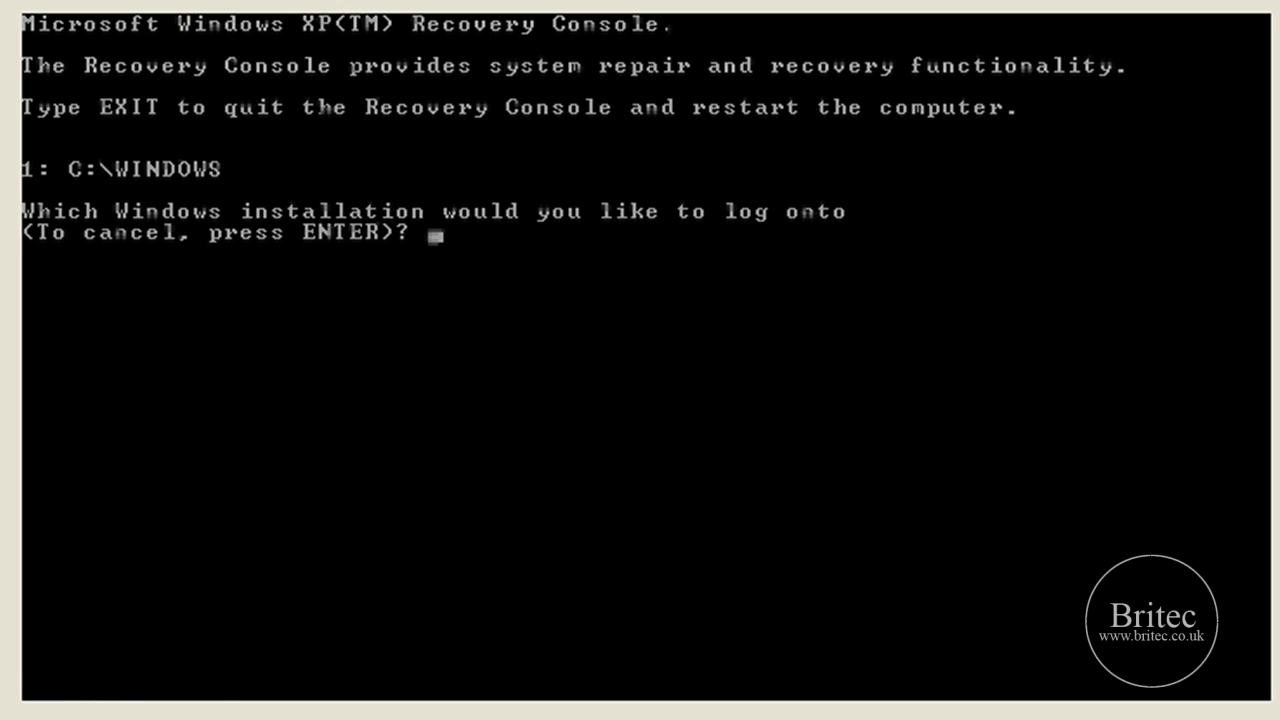
Log onto the C:\WINDOWS installation as number 1 with a blank Administrator password.
type("1")
key("Return")
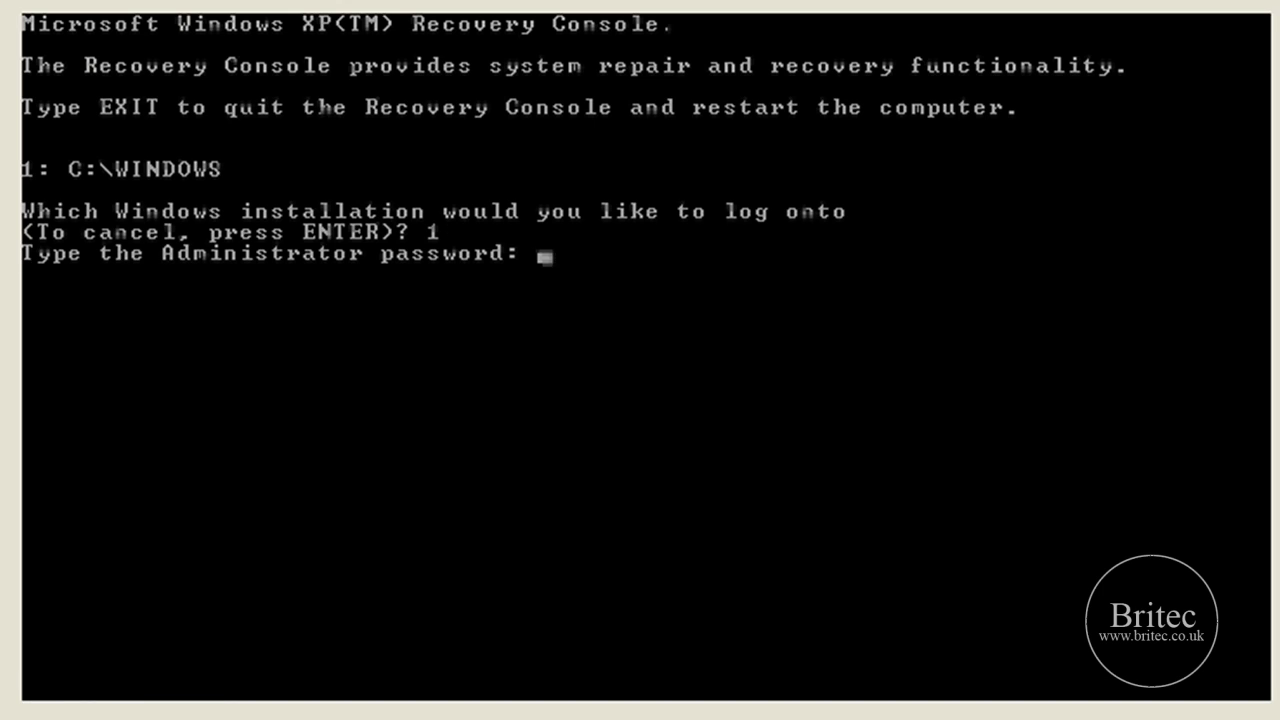
key("Return")
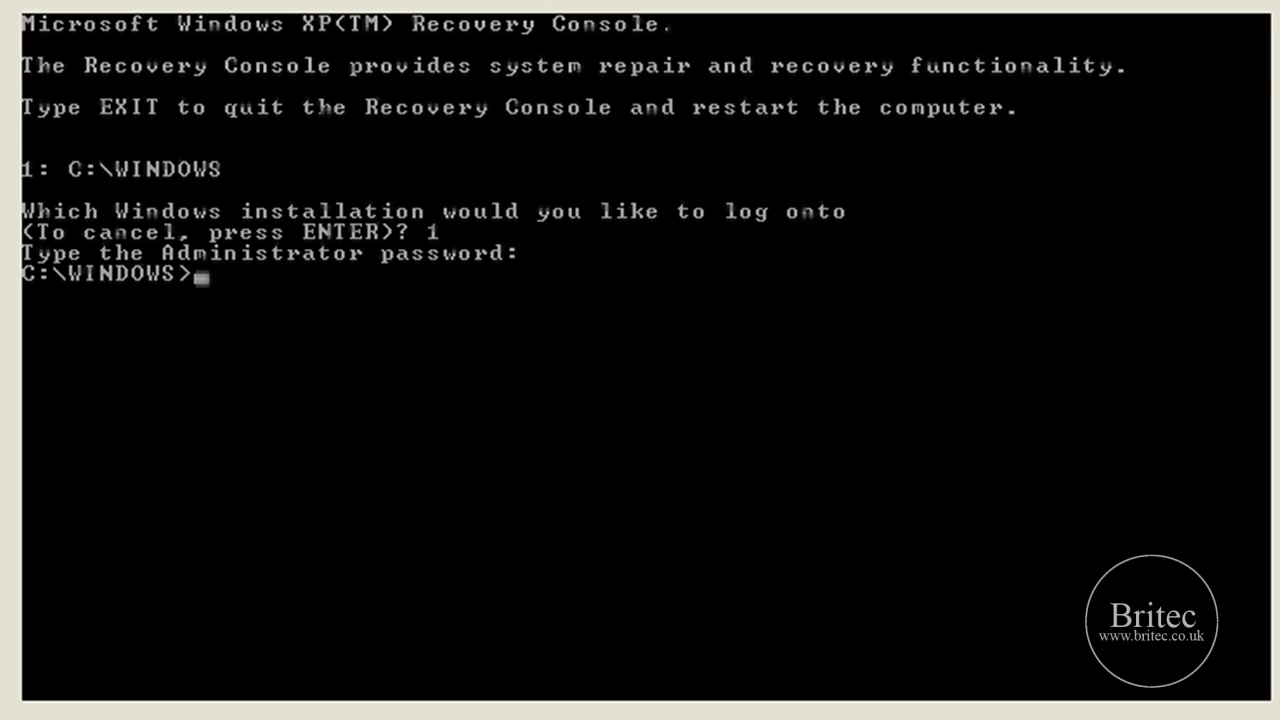
Try to clear the hidden, read-only and system attributes by running attrib -h -r -s c:boot.ini.
type("attri")
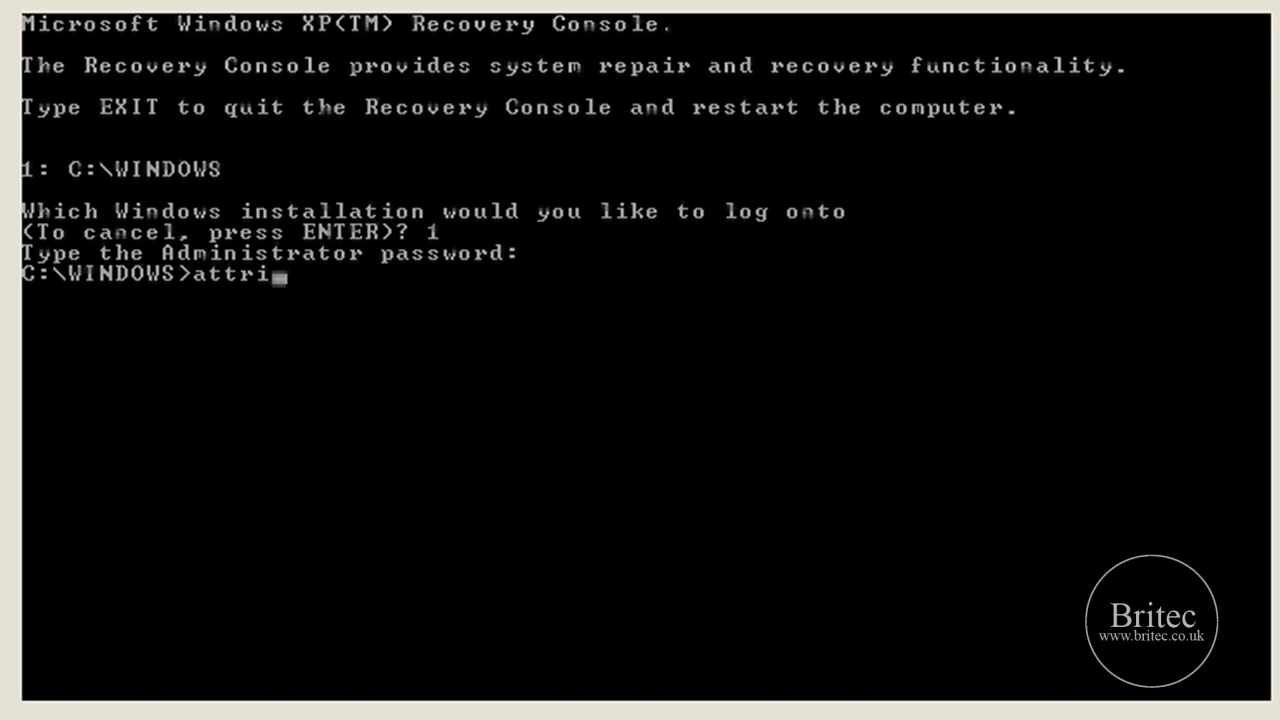
type("b -h -r -s ")
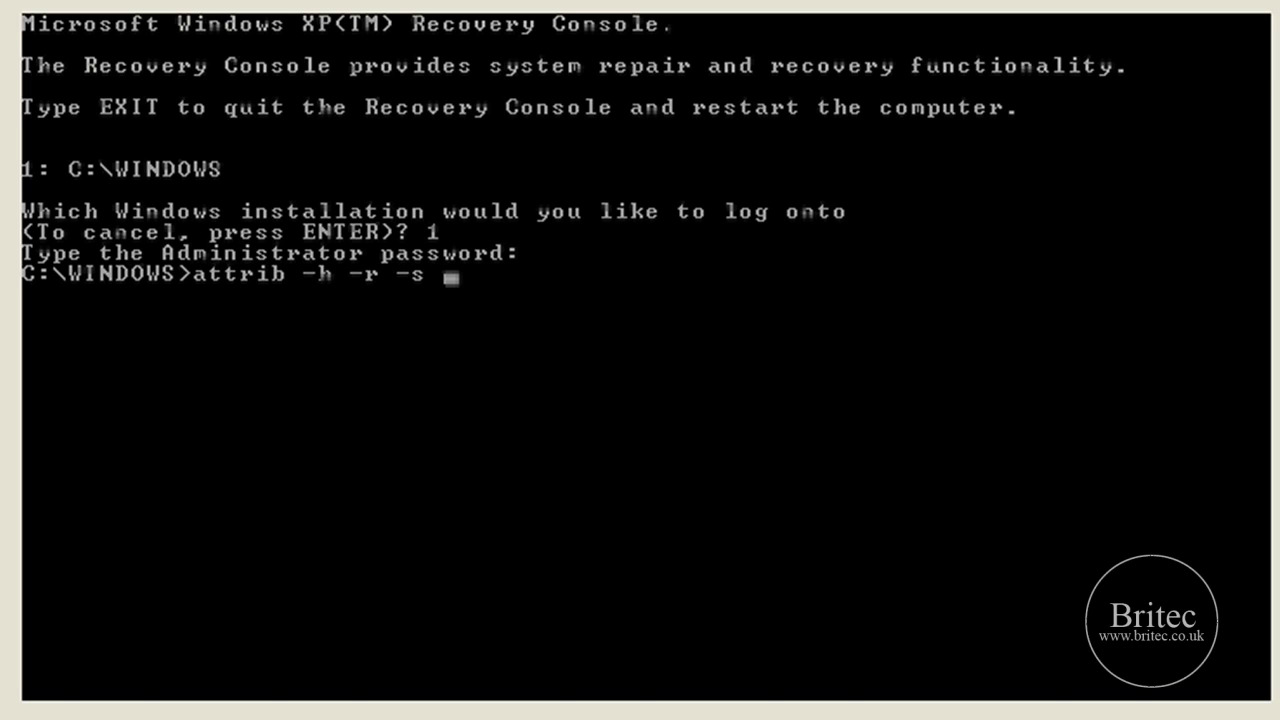
type("c:boot")
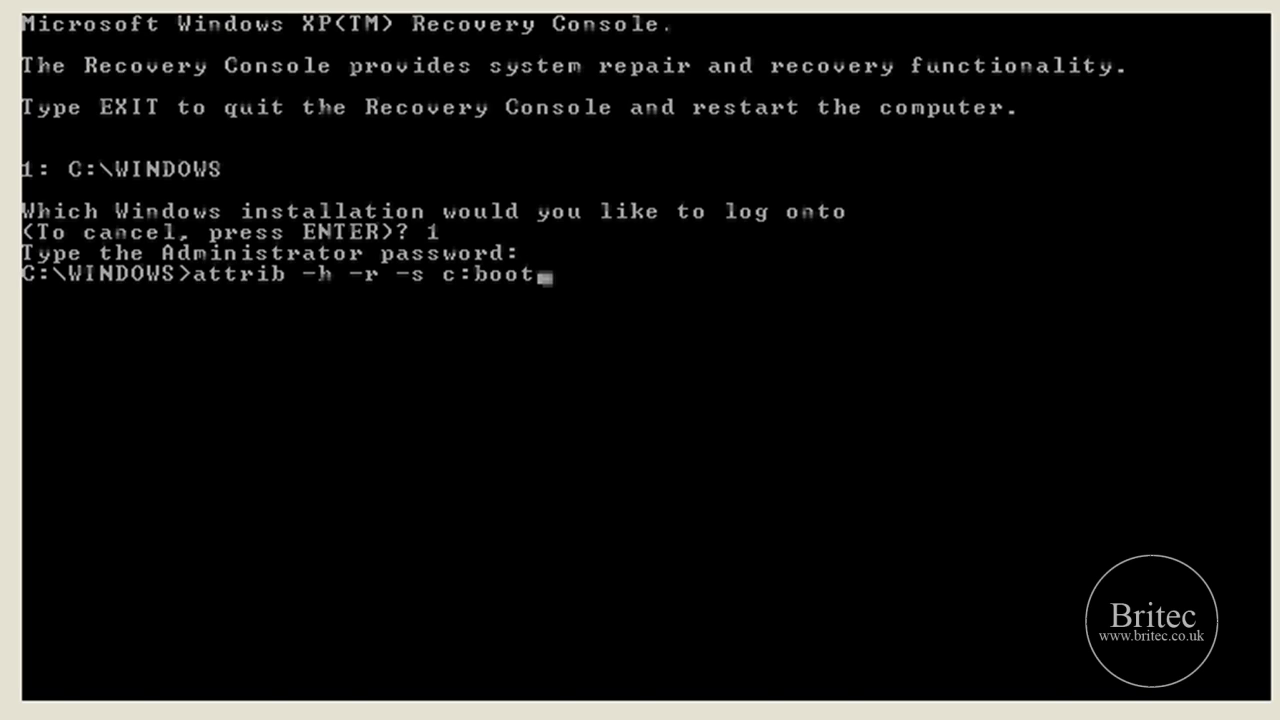
type(".ini")
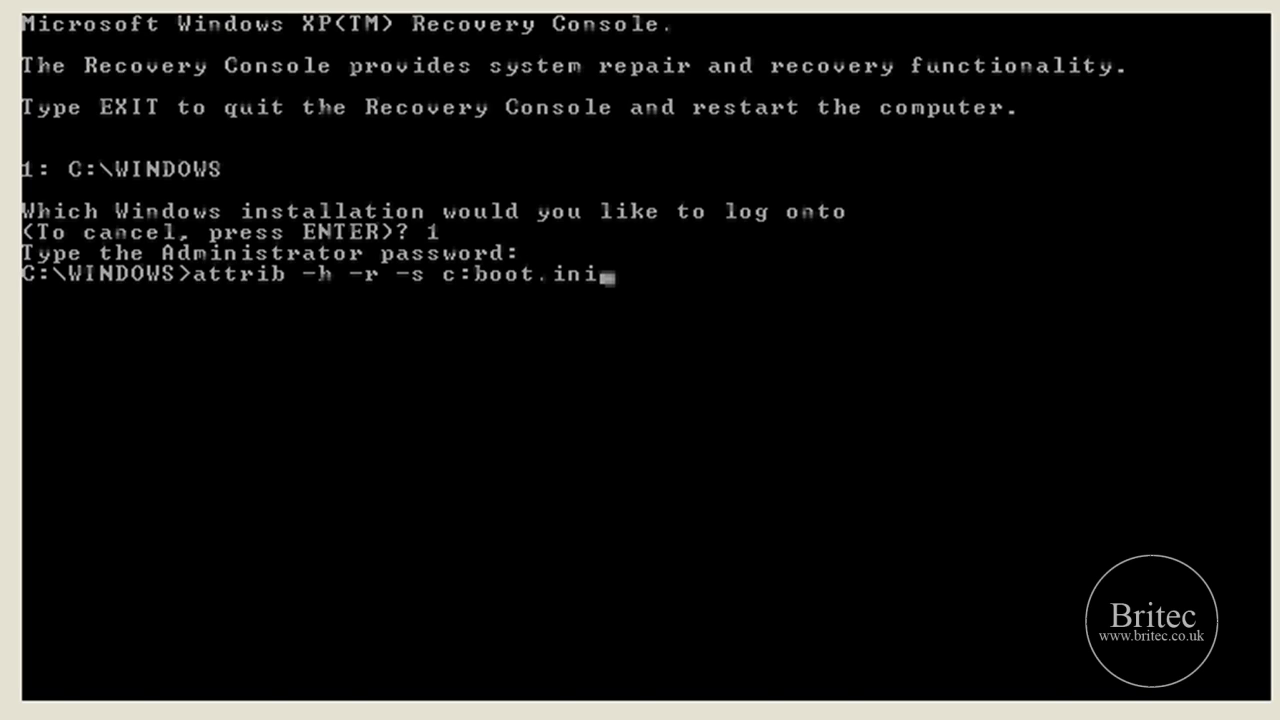
key("Return")
Try the attribute removal again with the corrected path: attrib -h -r -s c:\boot.ini.
key("Up")
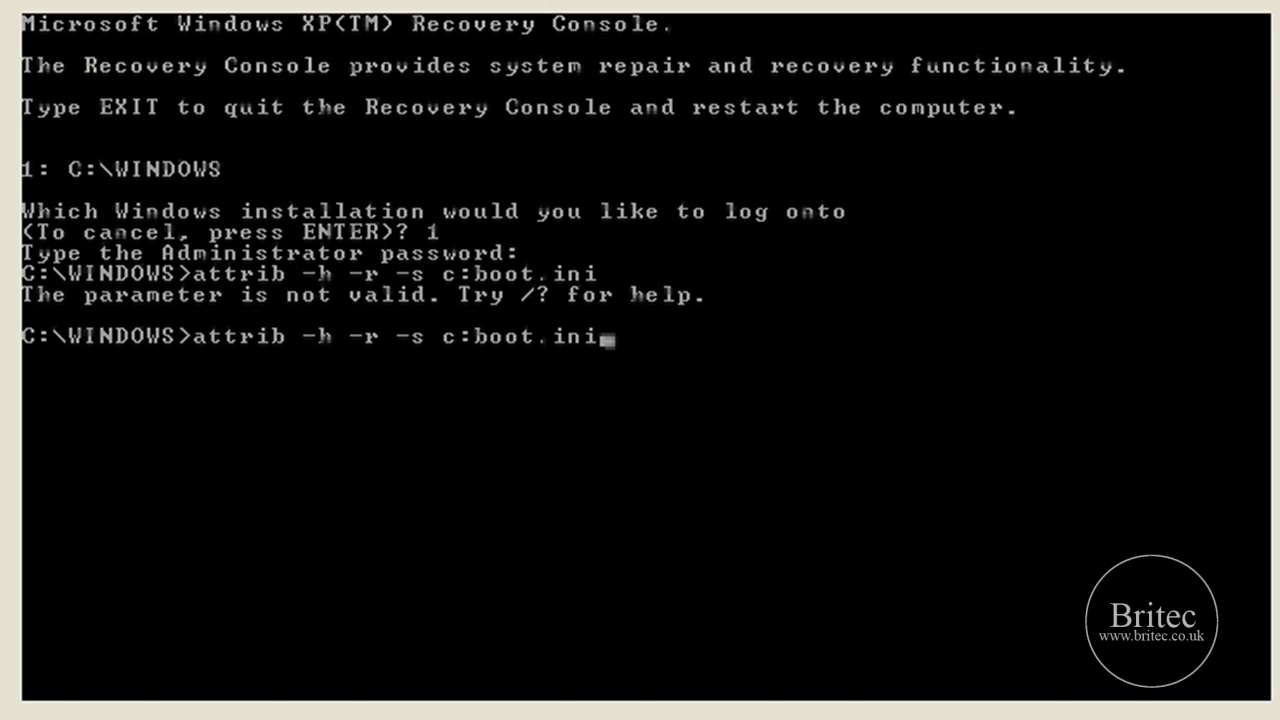
key("BackSpace")
key("BackSpace")
key("BackSpace")
key("BackSpace")
key("BackSpace")
key("BackSpace")
key("BackSpace")
key("BackSpace")
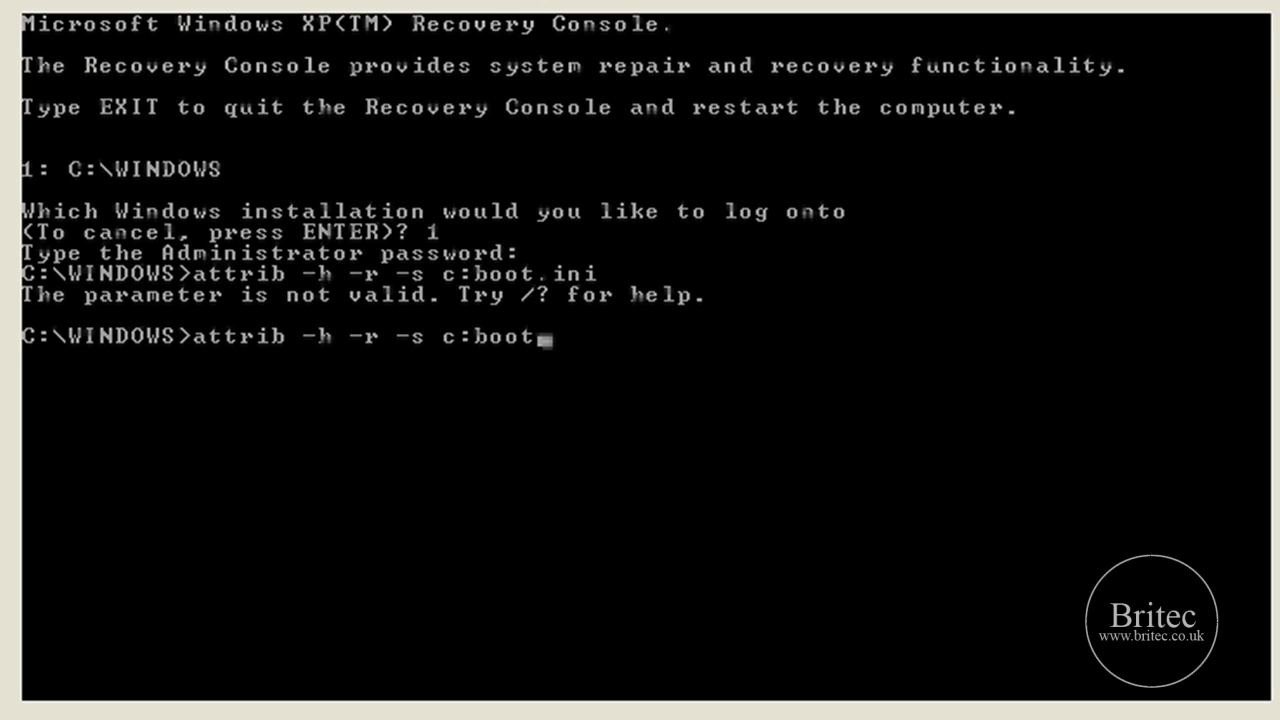
type("\\")
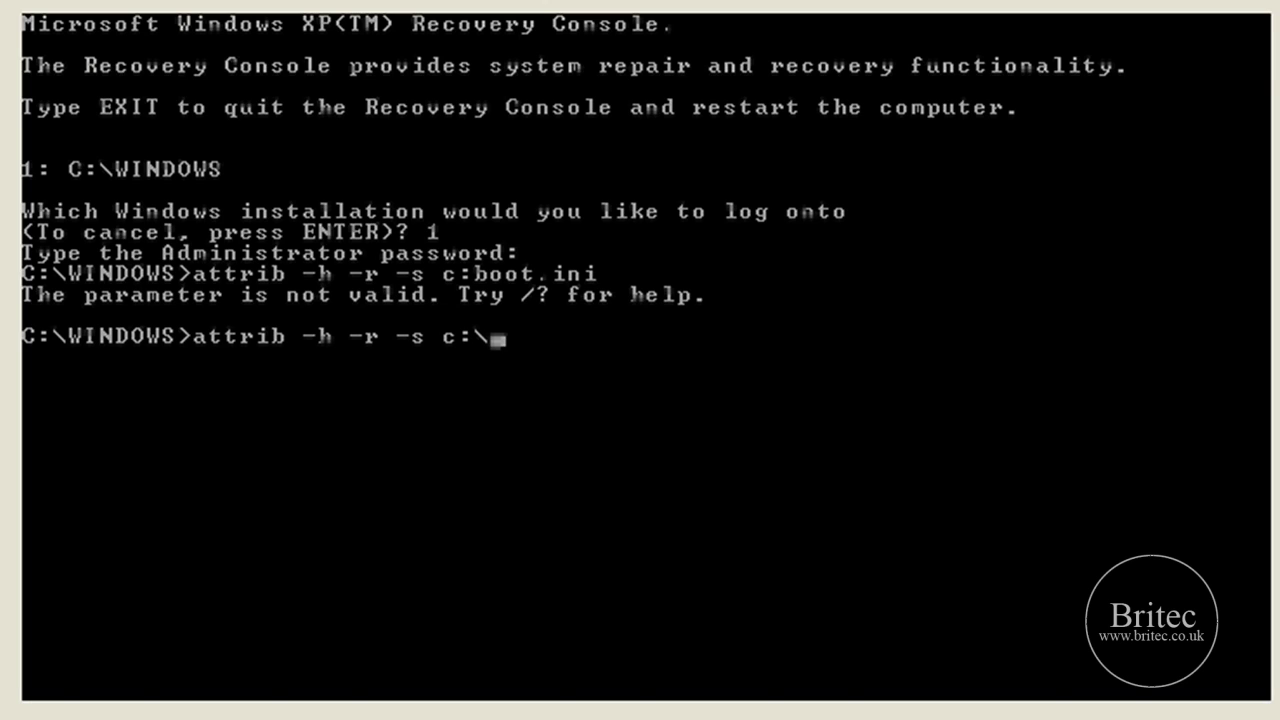
type("boot.ini")
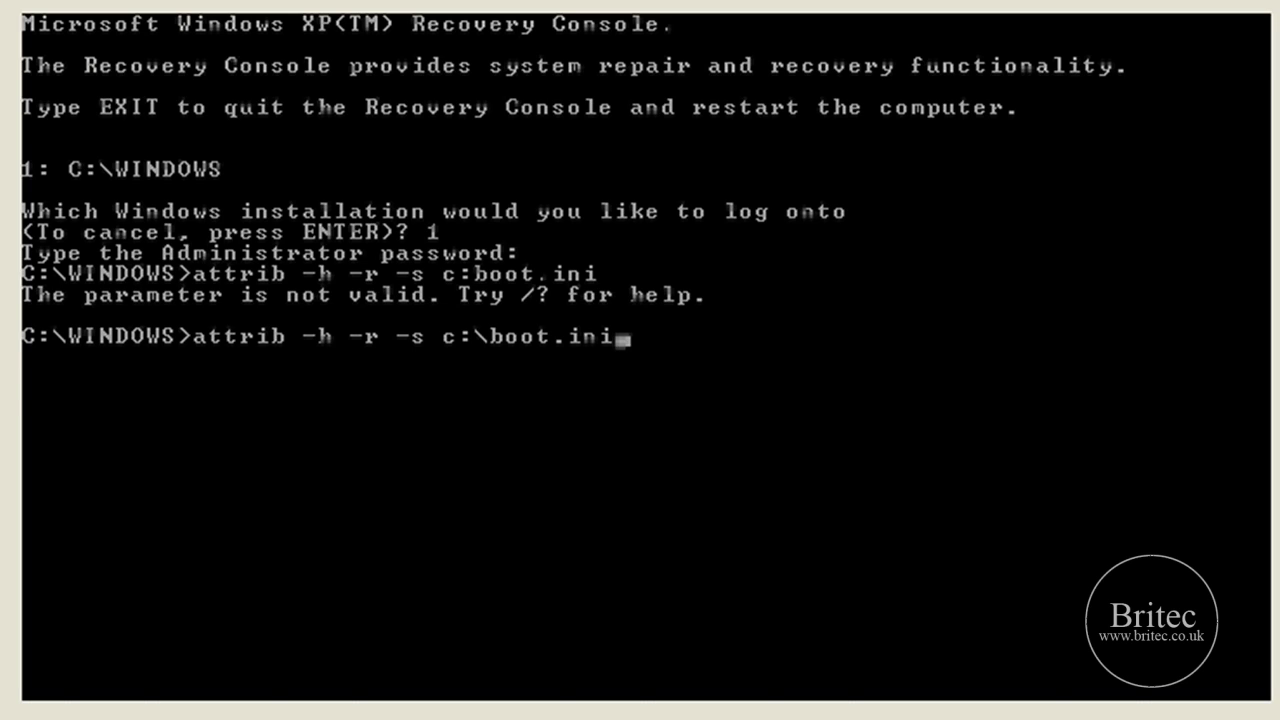
key("Return")
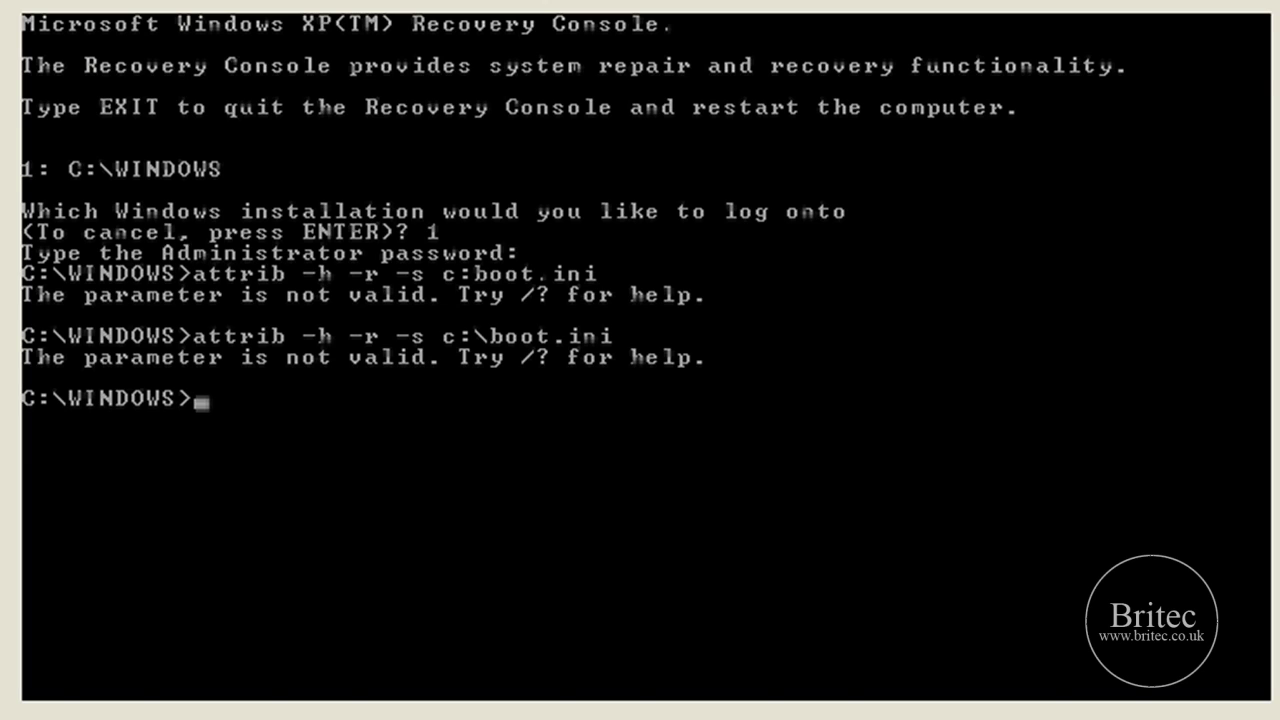
Delete the boot configuration file by running del c:\boot.ini.
type("del c")
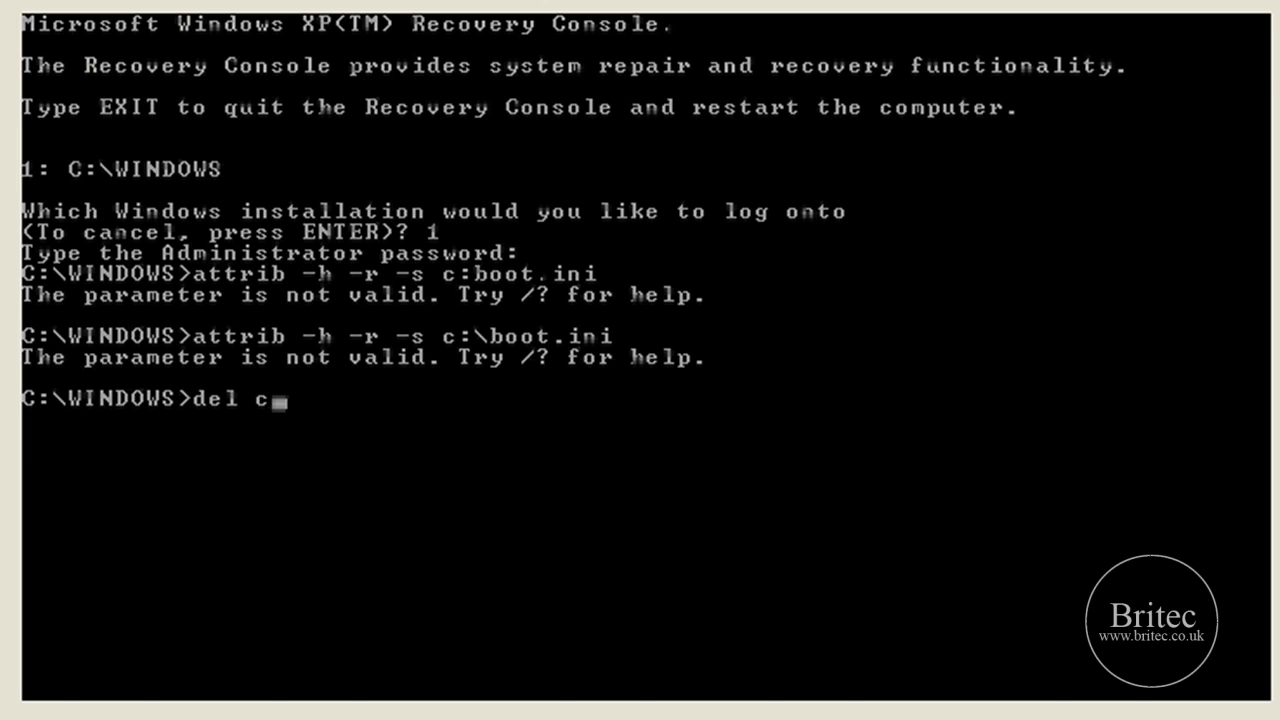
type(":\\boot")
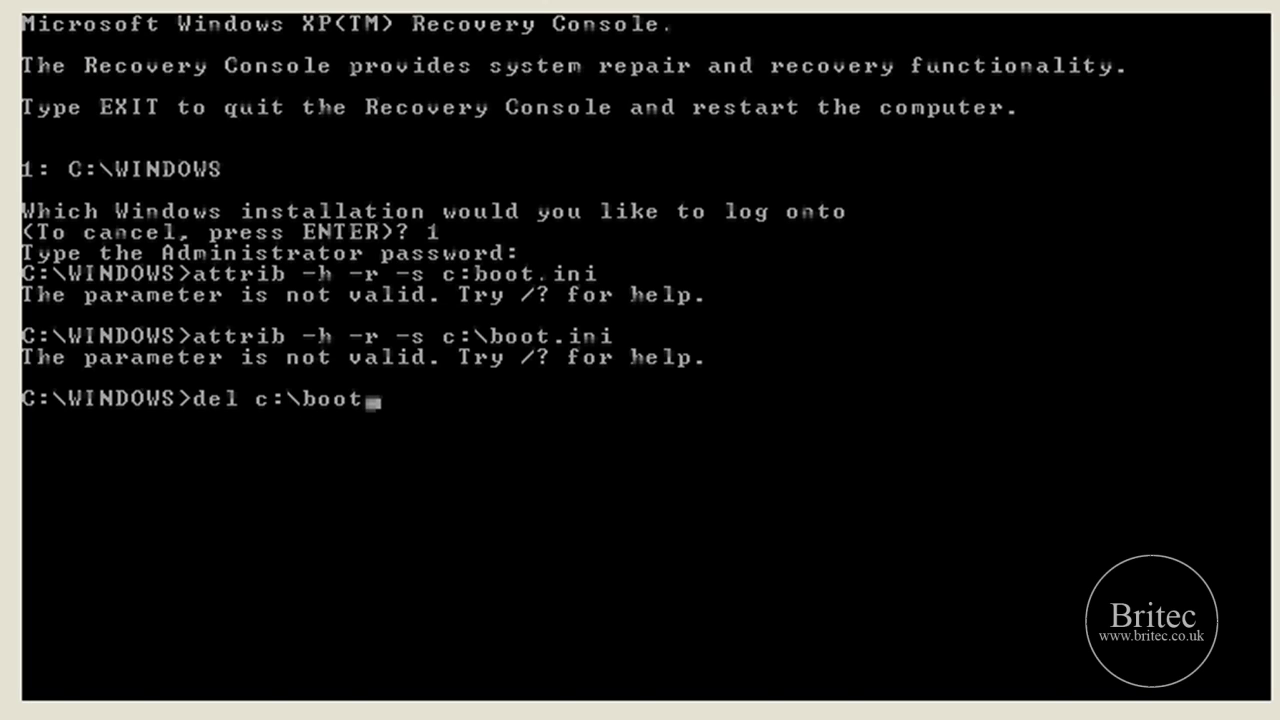
type(".ini")
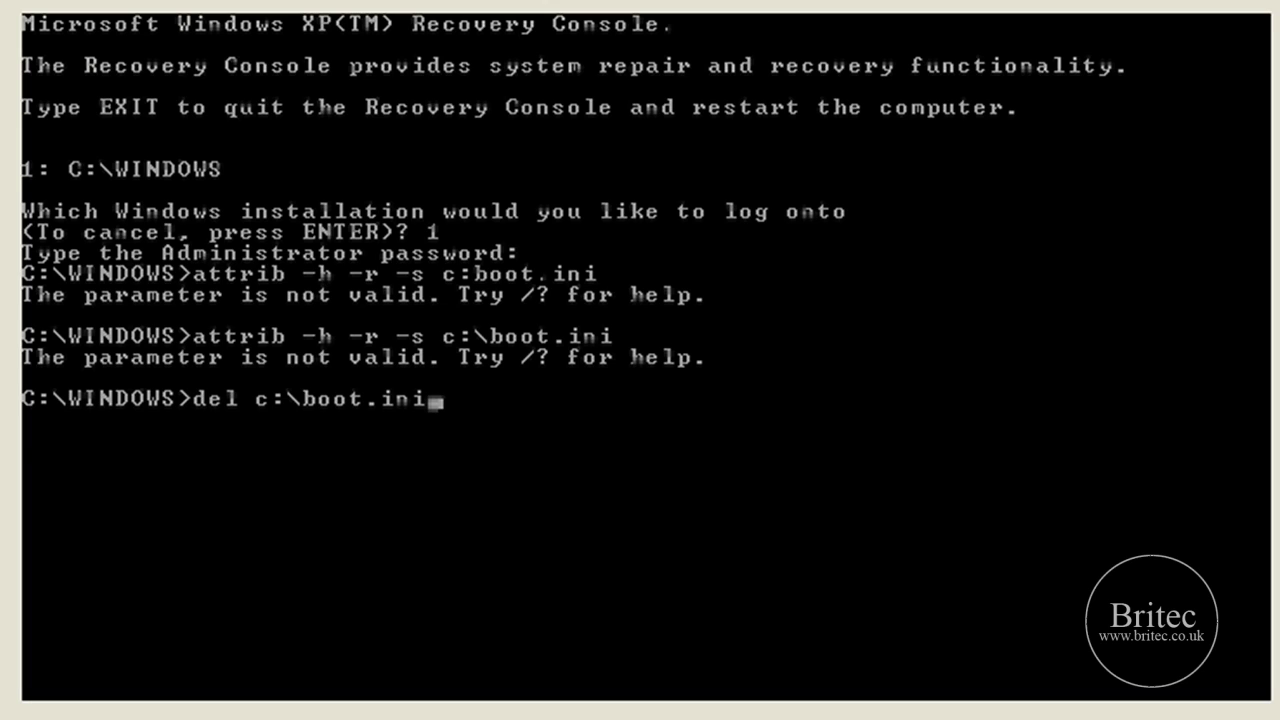
key("Return")
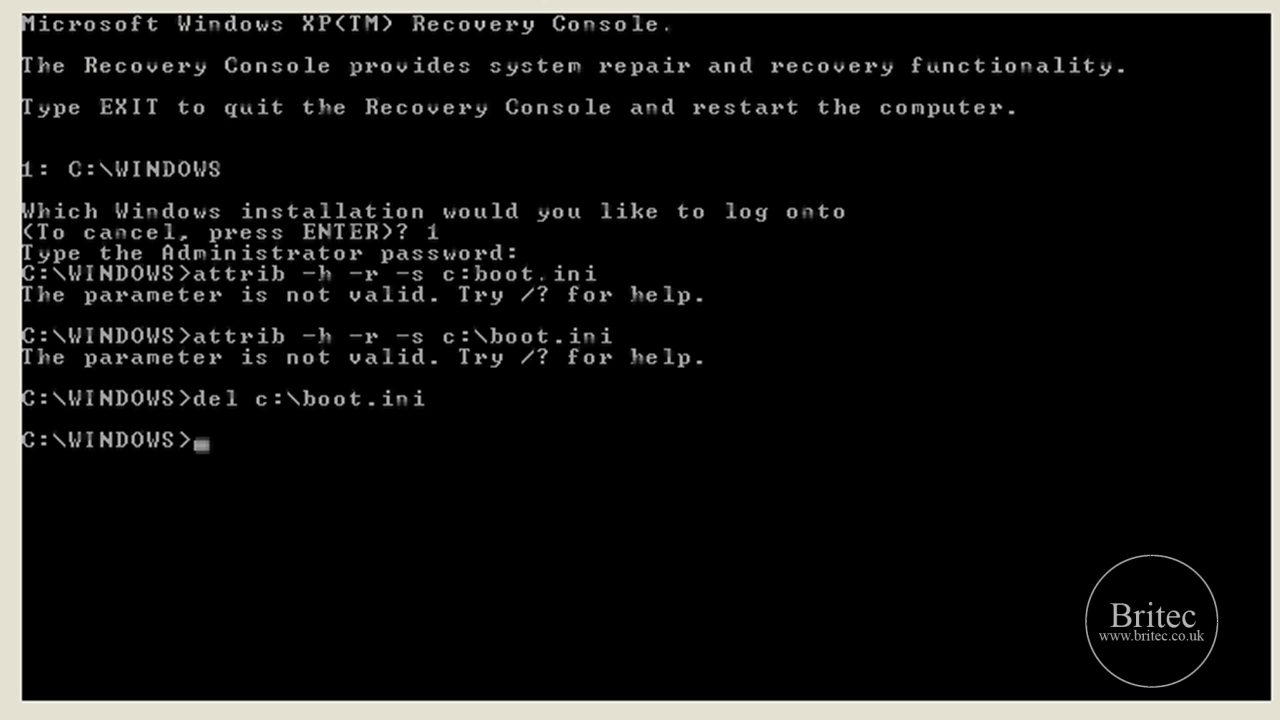
Rebuild the boot configuration with bootcfg /rebuild and agree to add the C:\WINDOWS installation to the boot list.
type("bootcfg /rebuild")
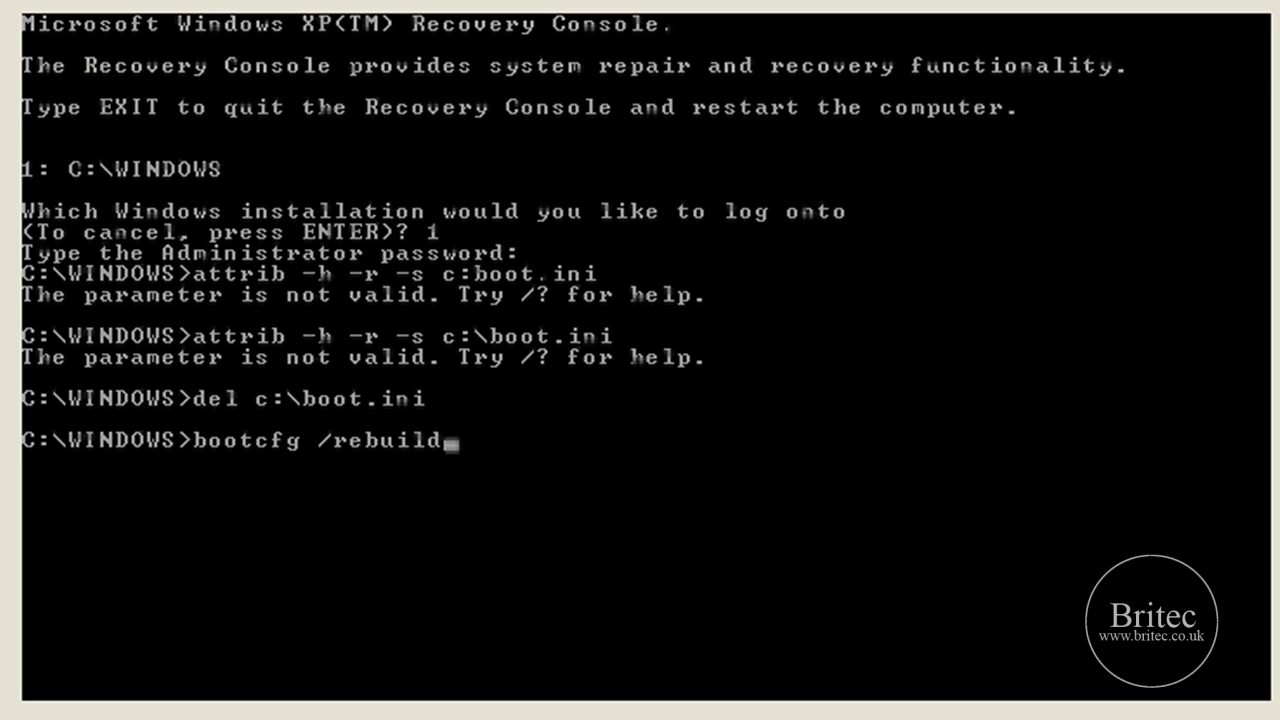
key("Return")
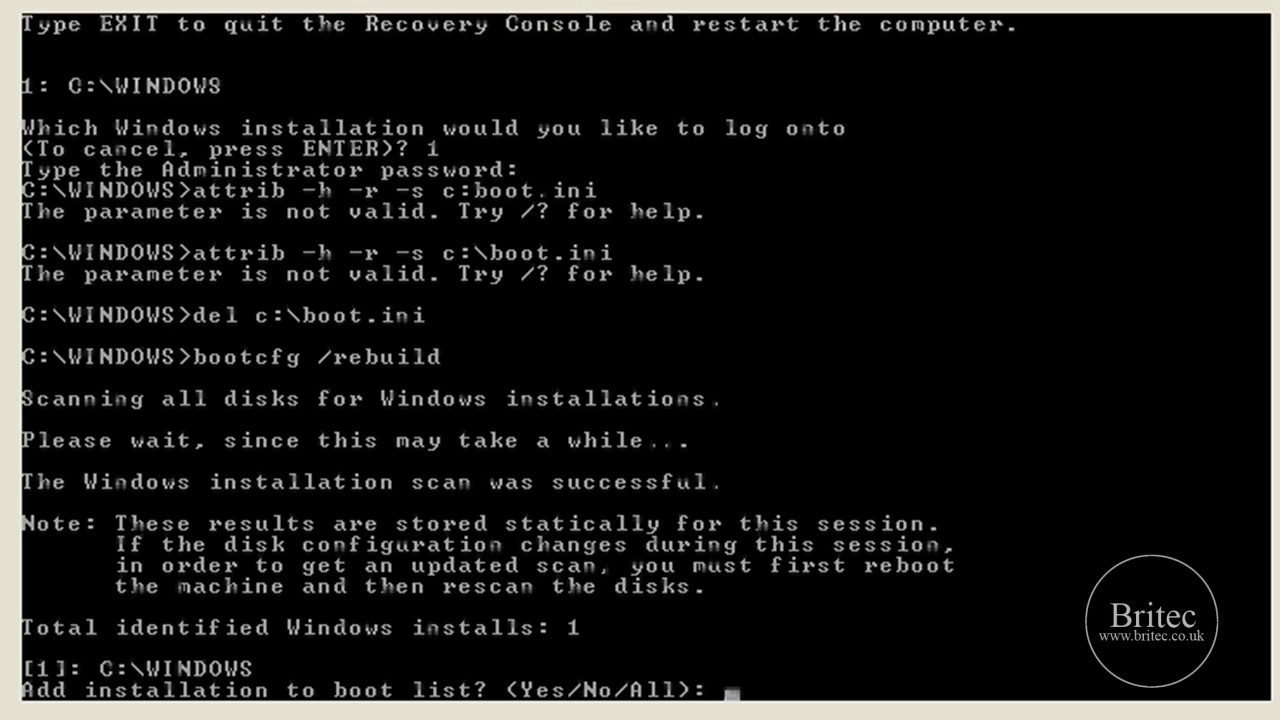
type("y")
key("Return")
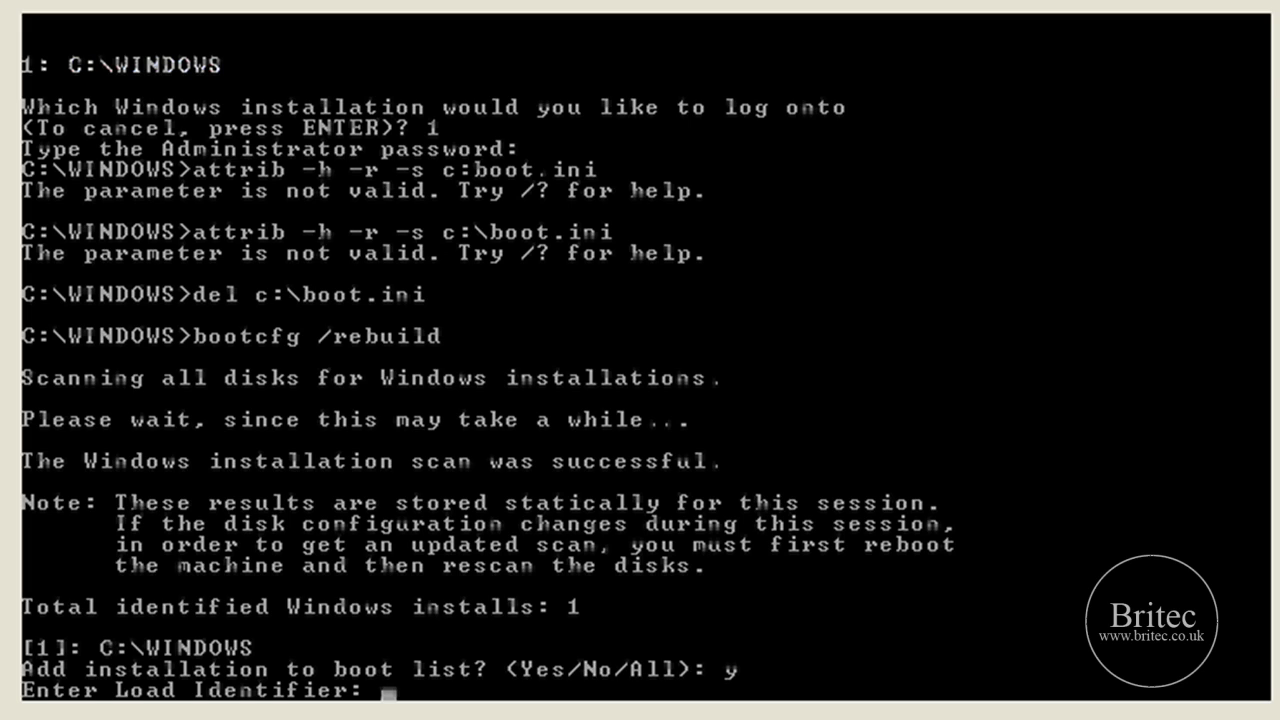
Set the load identifier to Windows XP Pro and the OS load options to /fastdetect.
type("Windows")
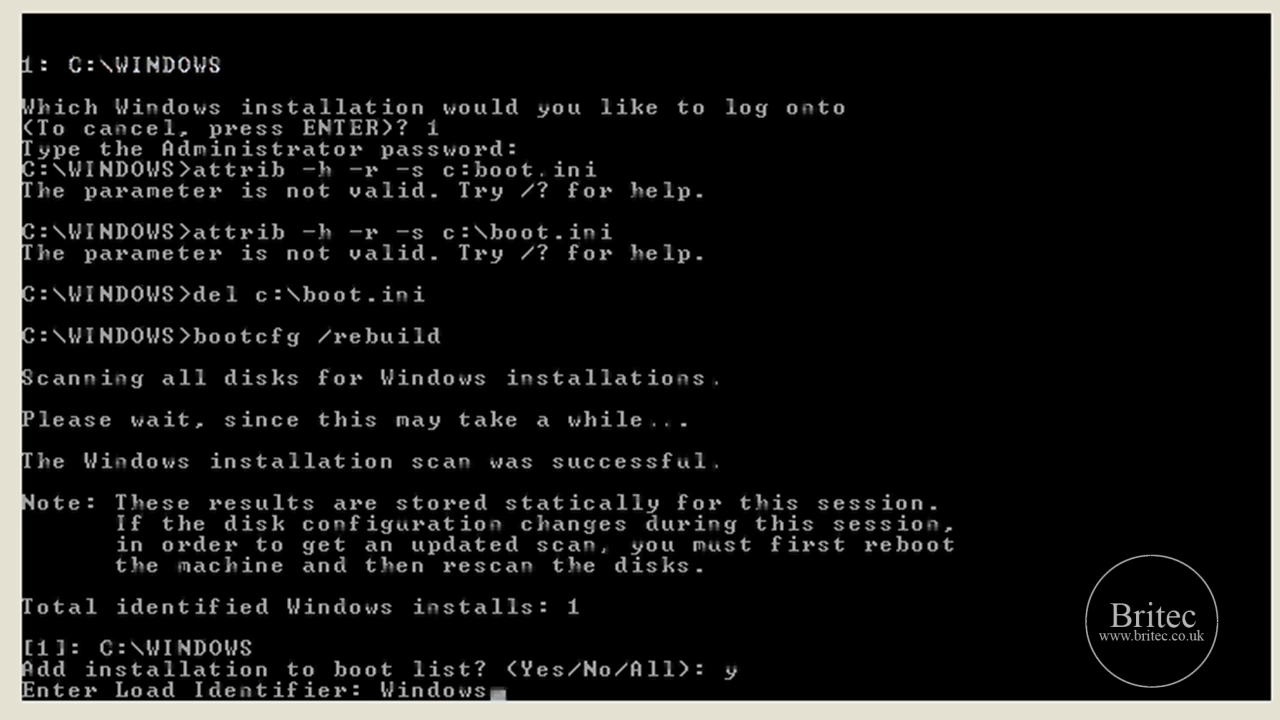
type("XP ")
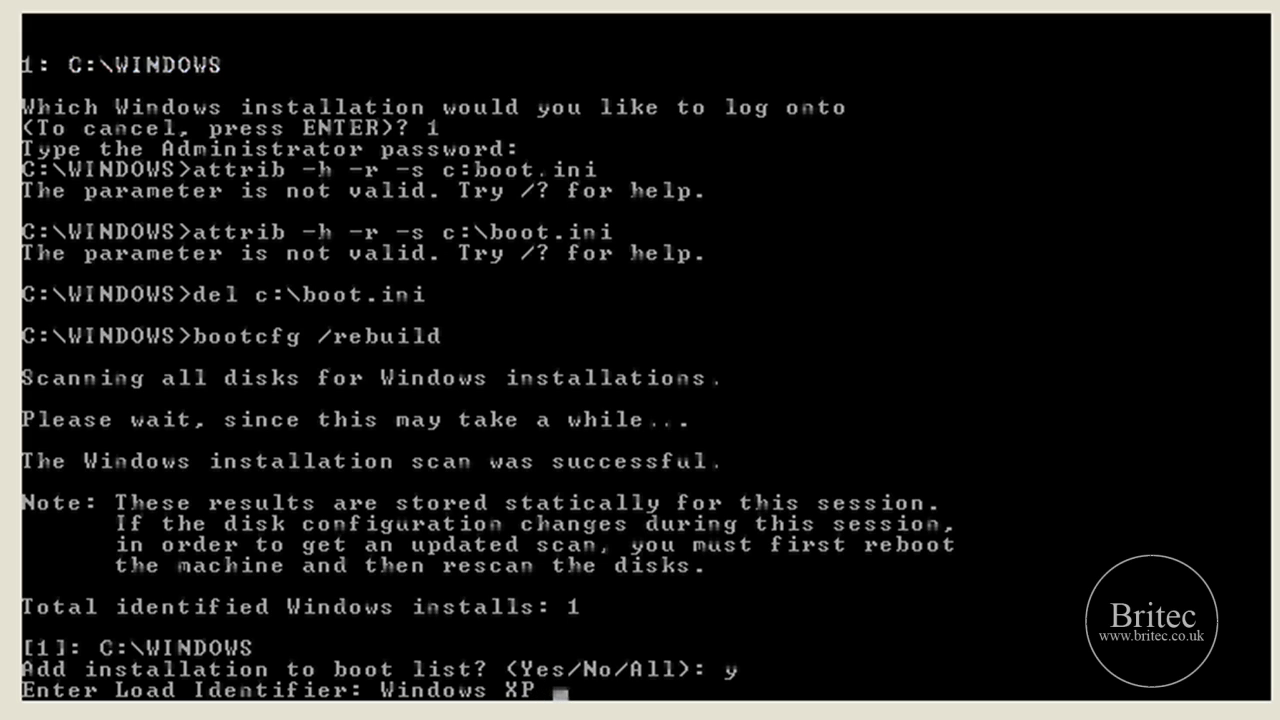
type("Pro")
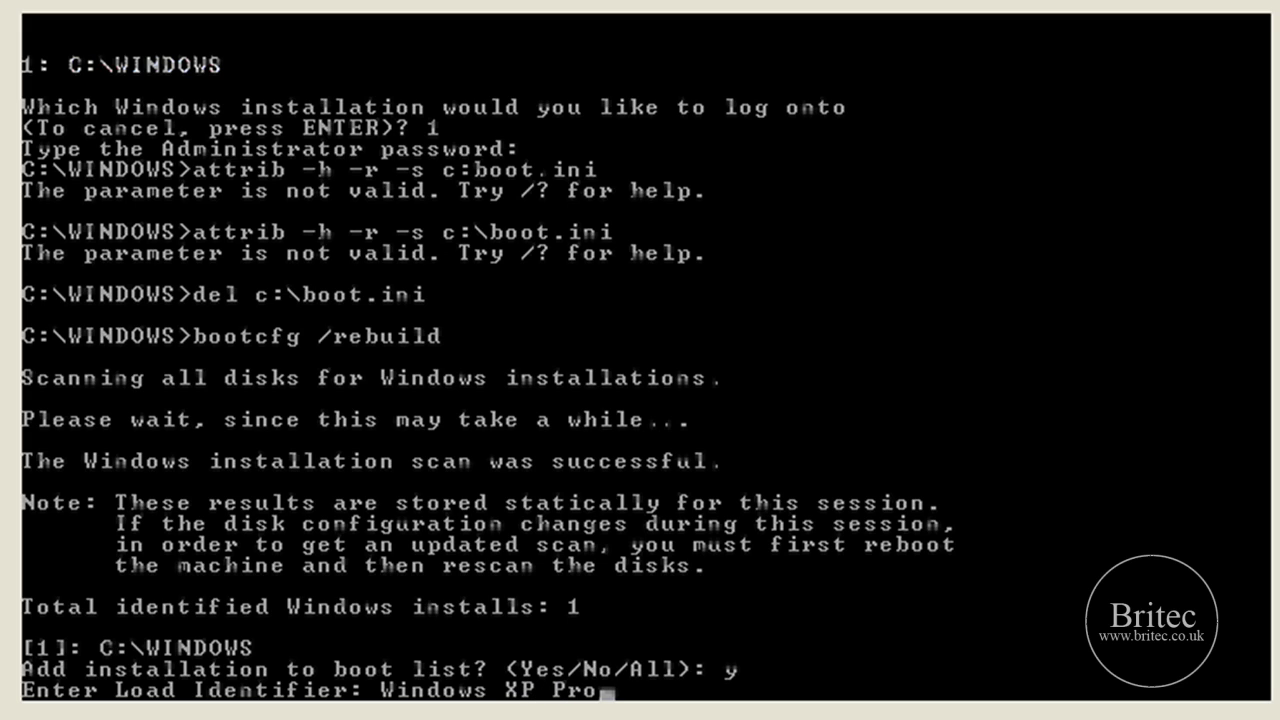
key("Return")
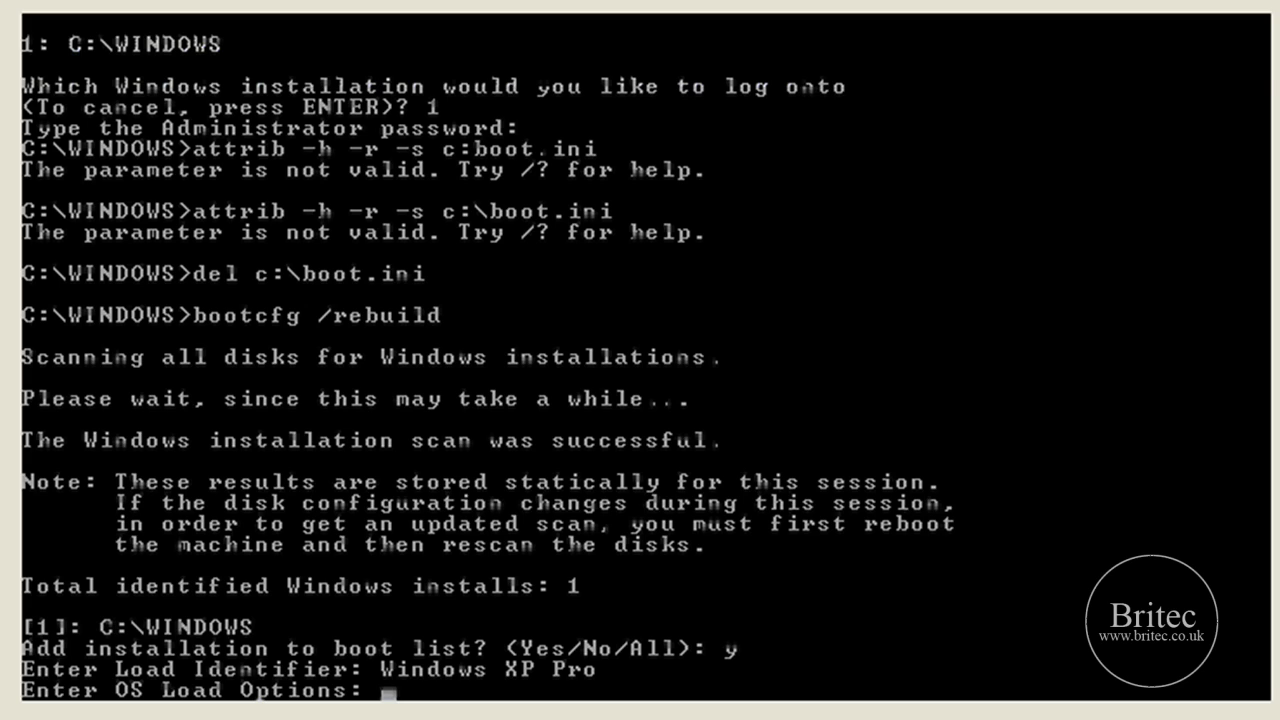
type("/fastdetect")
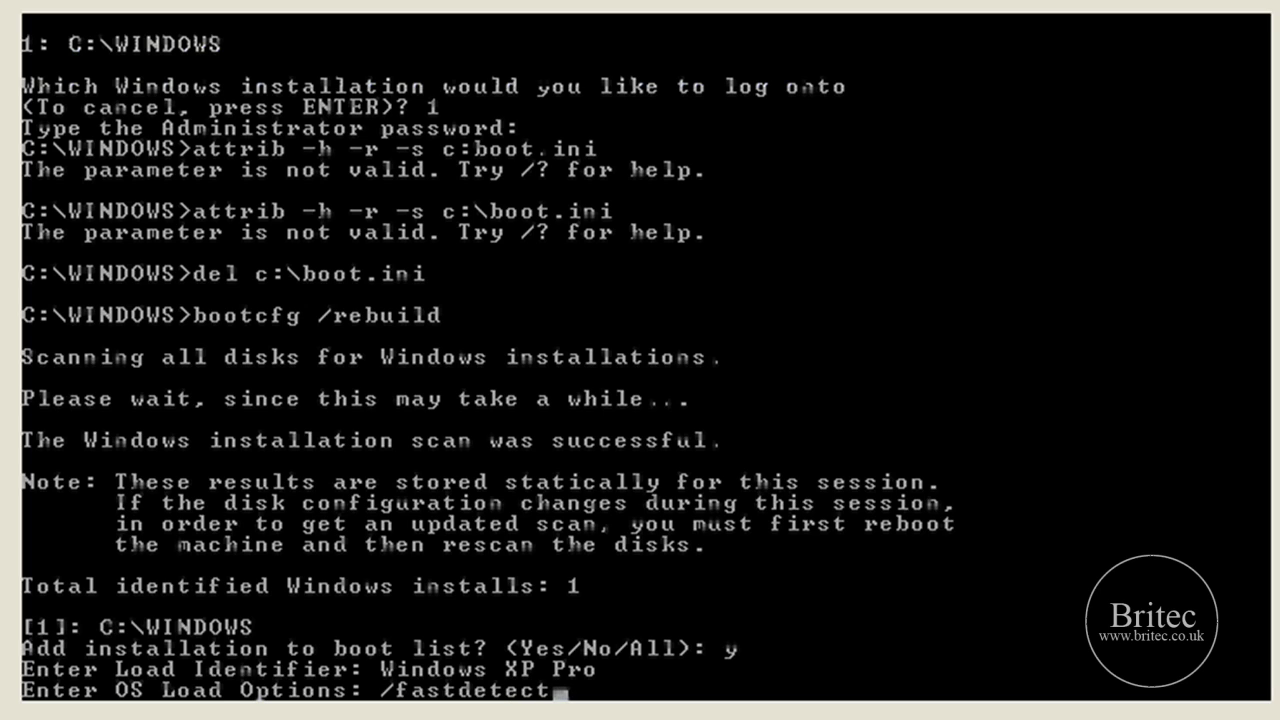
key("Return")
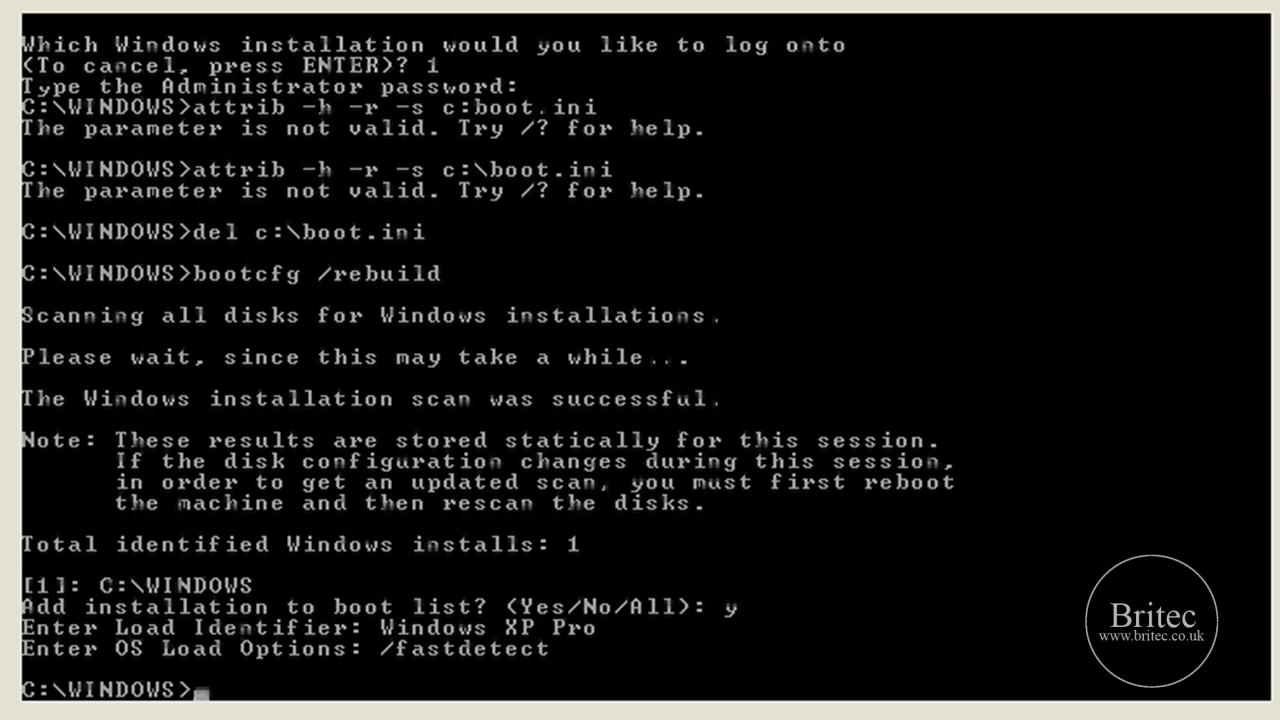
Write a new boot sector to partition C: with fixboot, answering y to the confirmation.
type("fixboot")
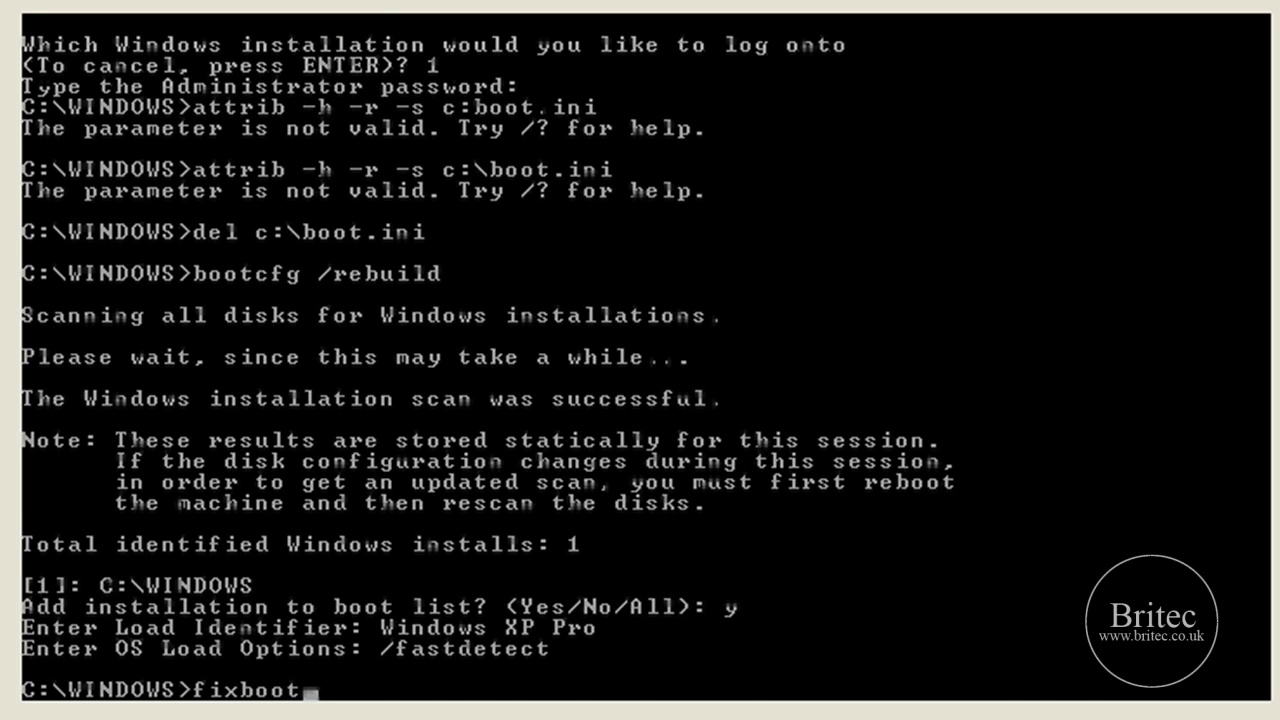
key("Return")
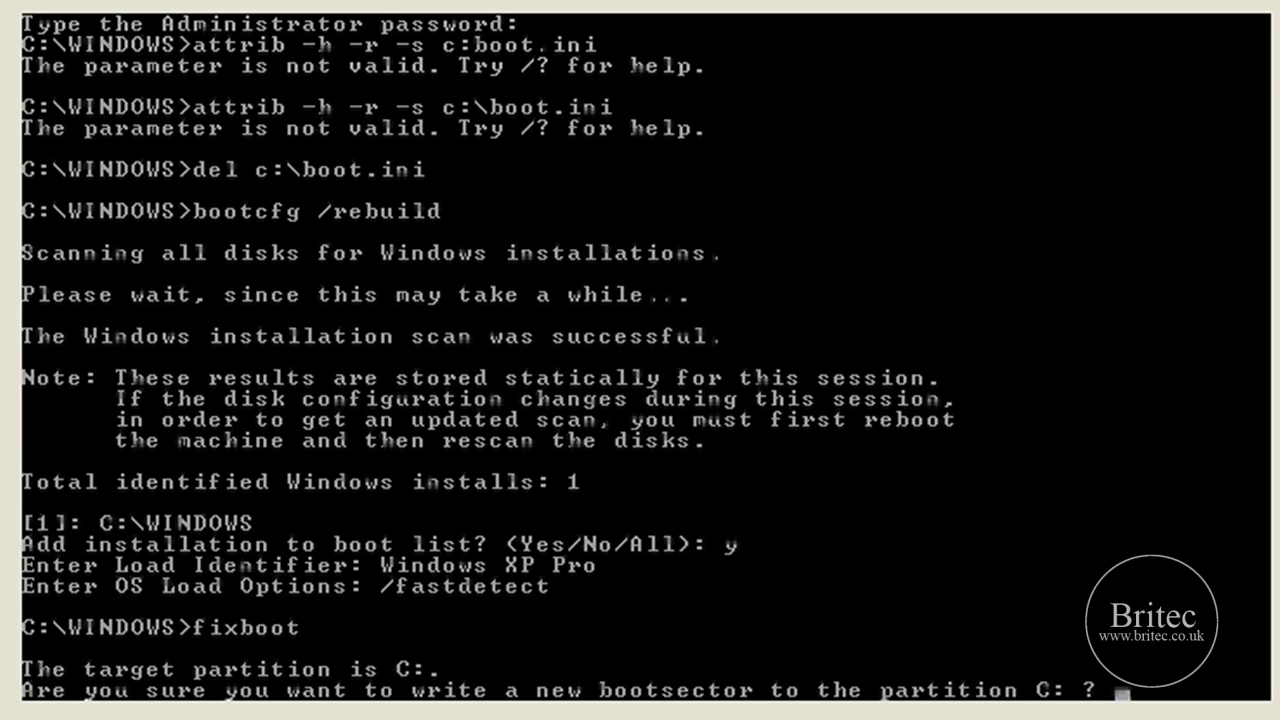
type("y")
key("Return")
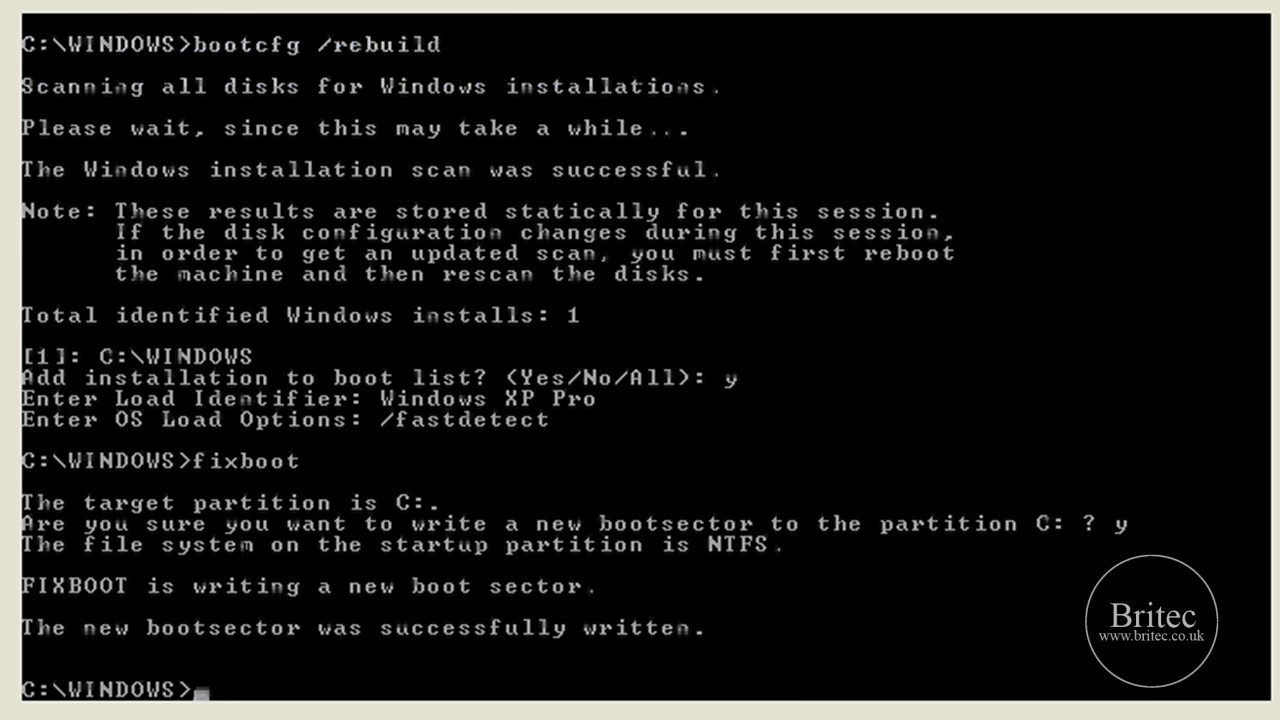
Exit the Recovery Console and start the Windows XP Pro entry from the boot menu.
type("exit")
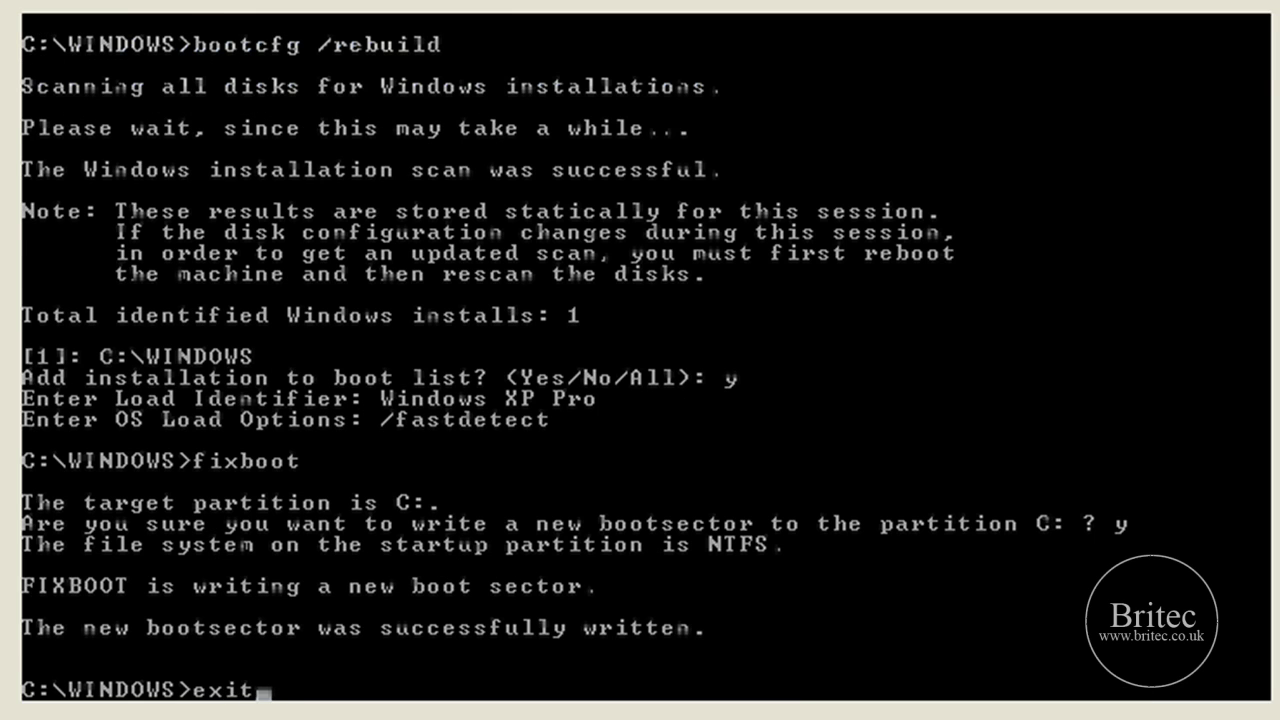
key("Return")
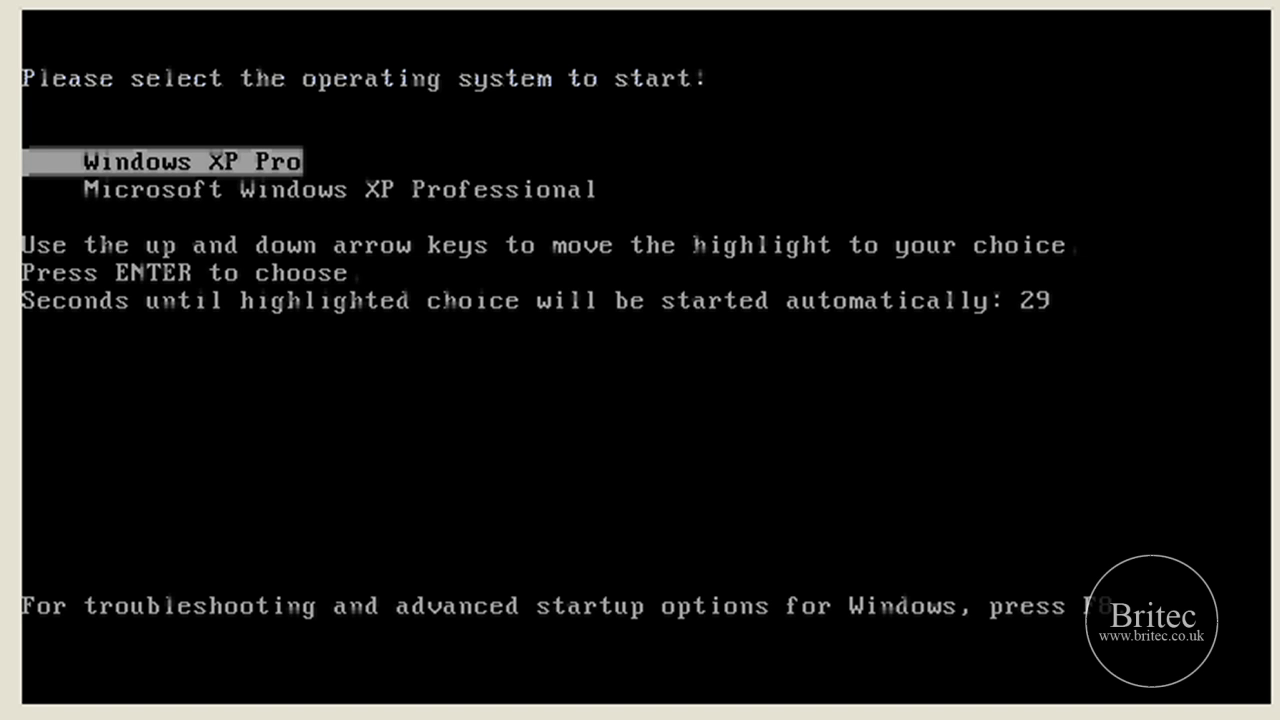
key("Down")
key("Up")
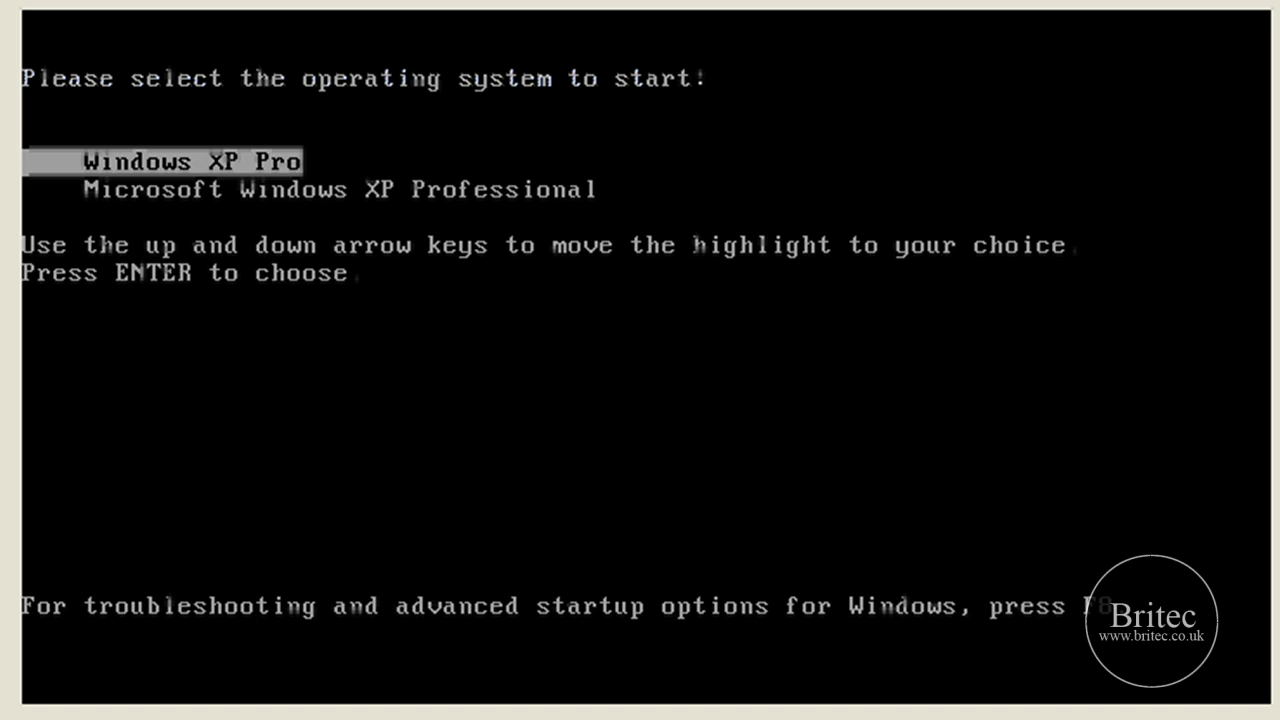
key("Down")
key("Up")
key("Return")
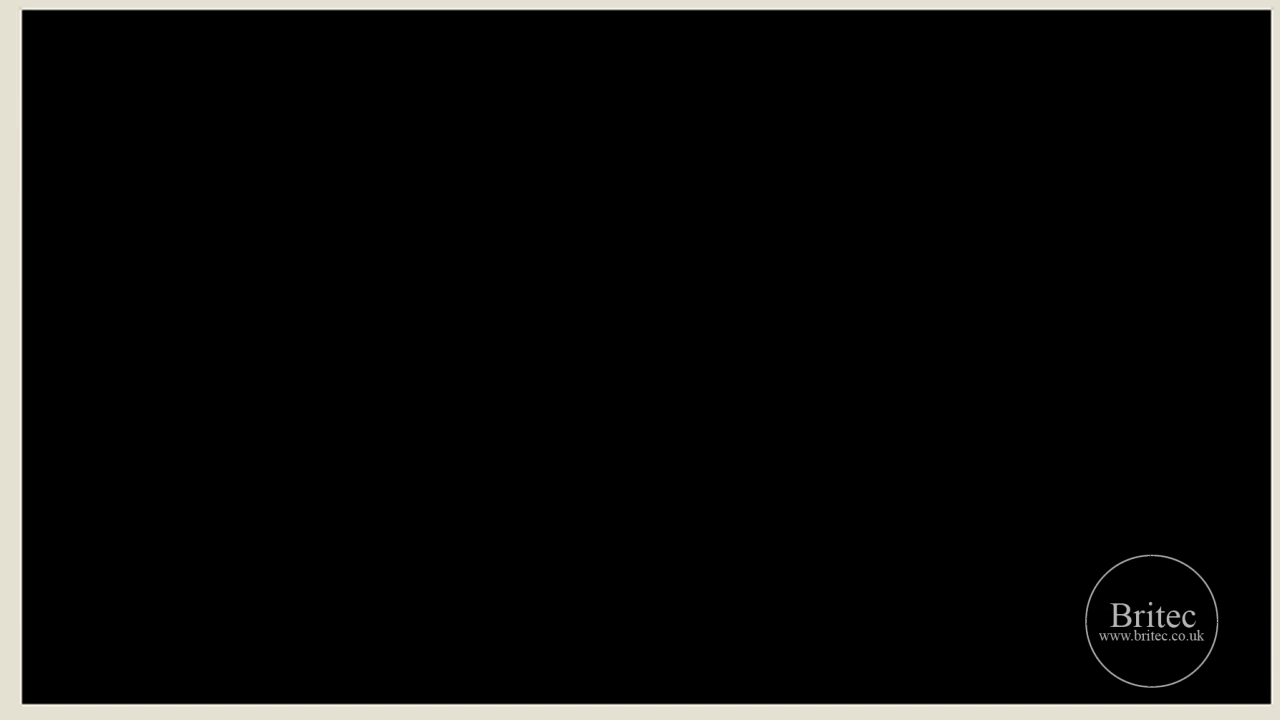
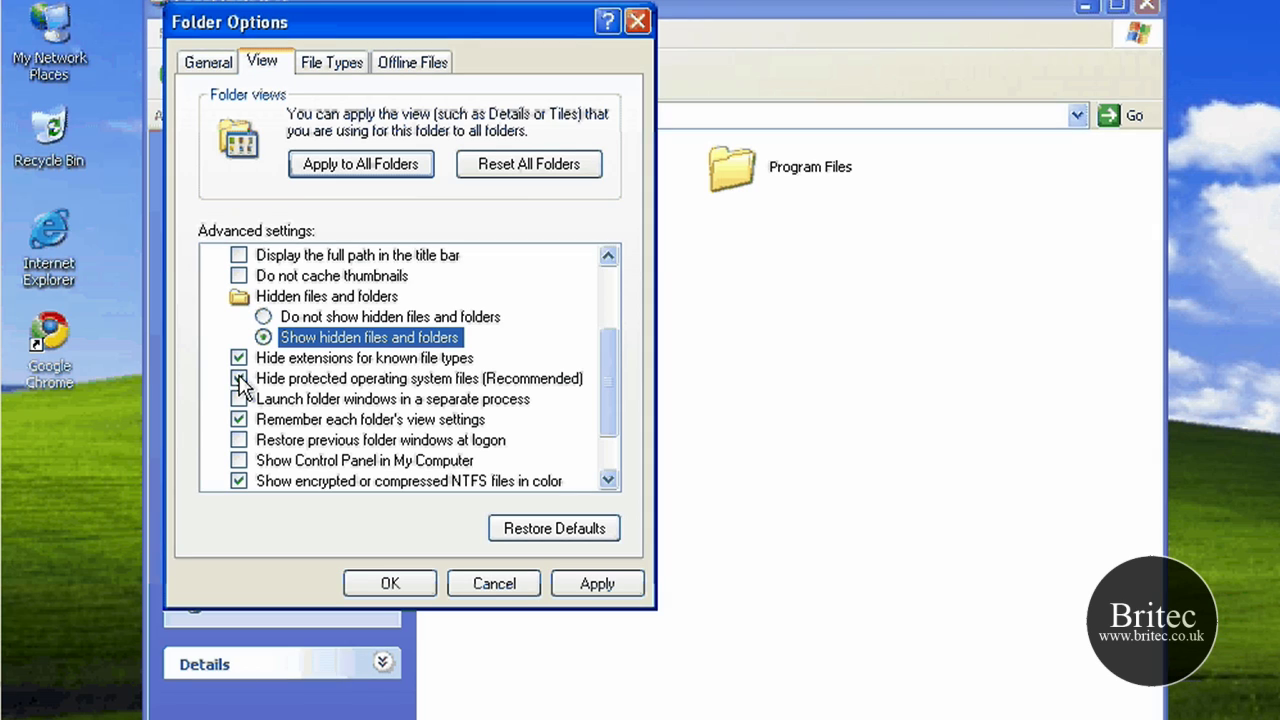
Turn off hiding of protected operating system files, accept the warning, and apply the folder options.
left_click(239, 378)
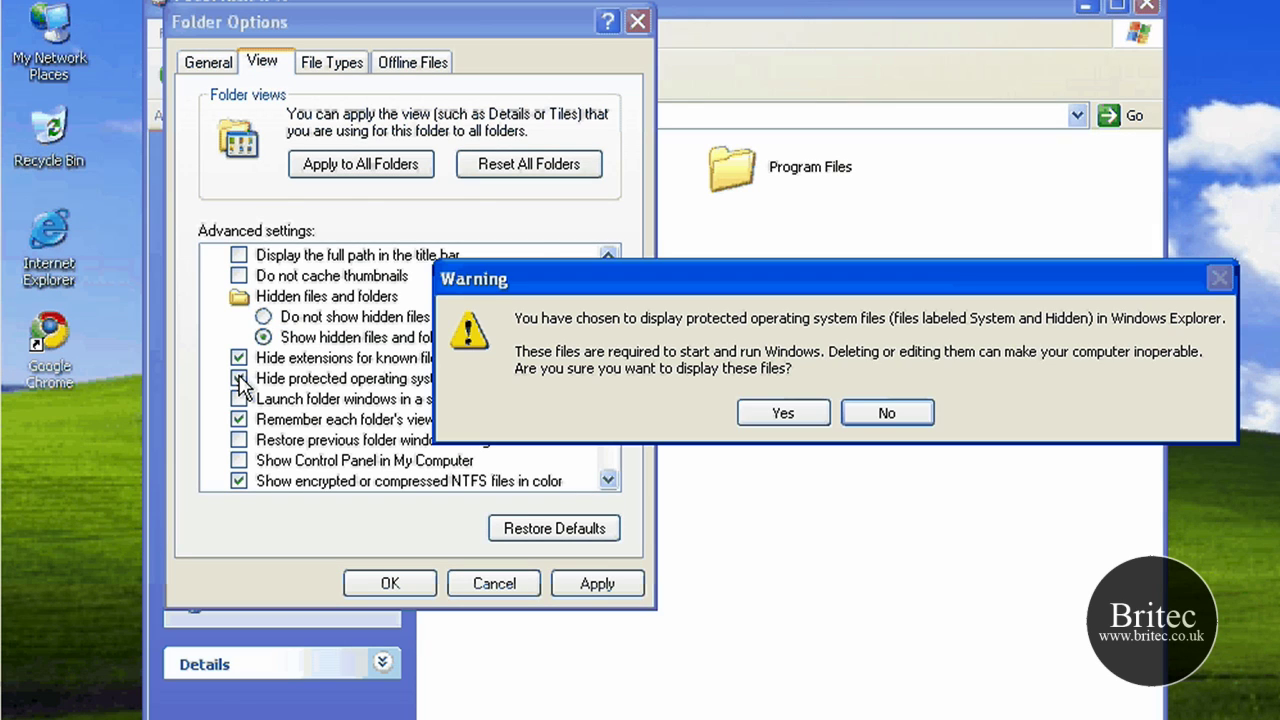
left_click(785, 412)
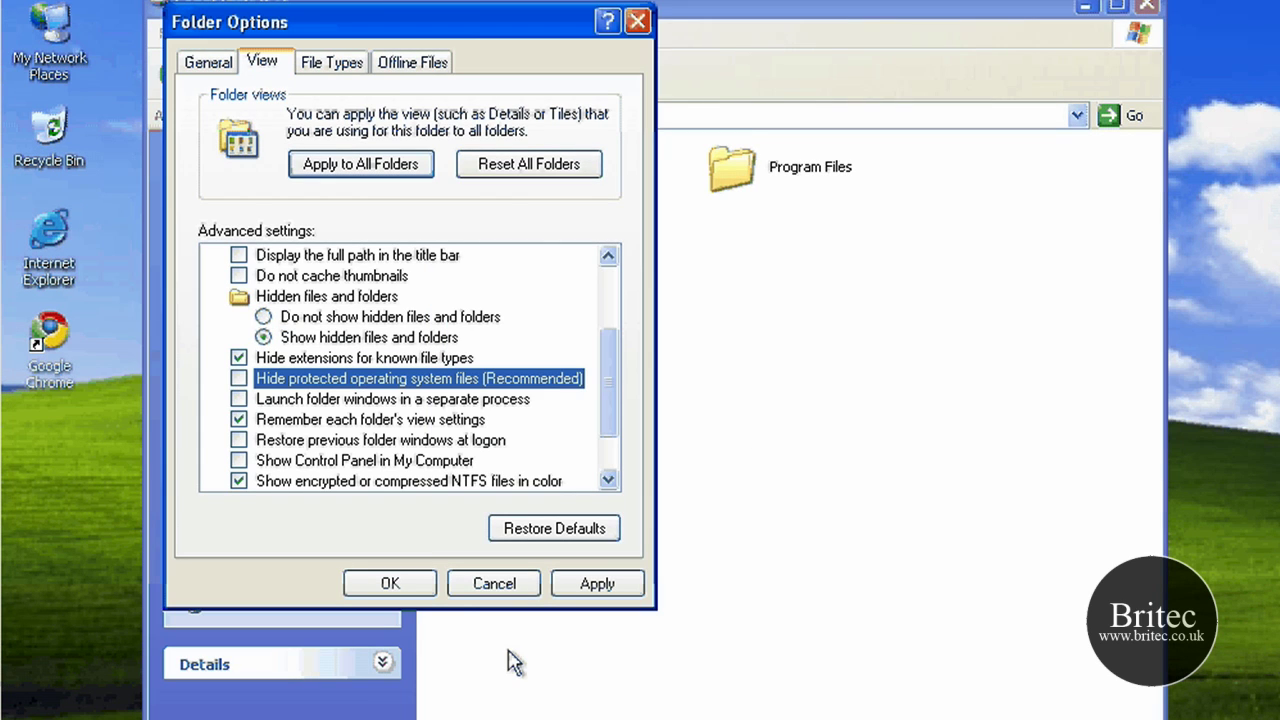
key("alt+a")
left_click(455, 585)
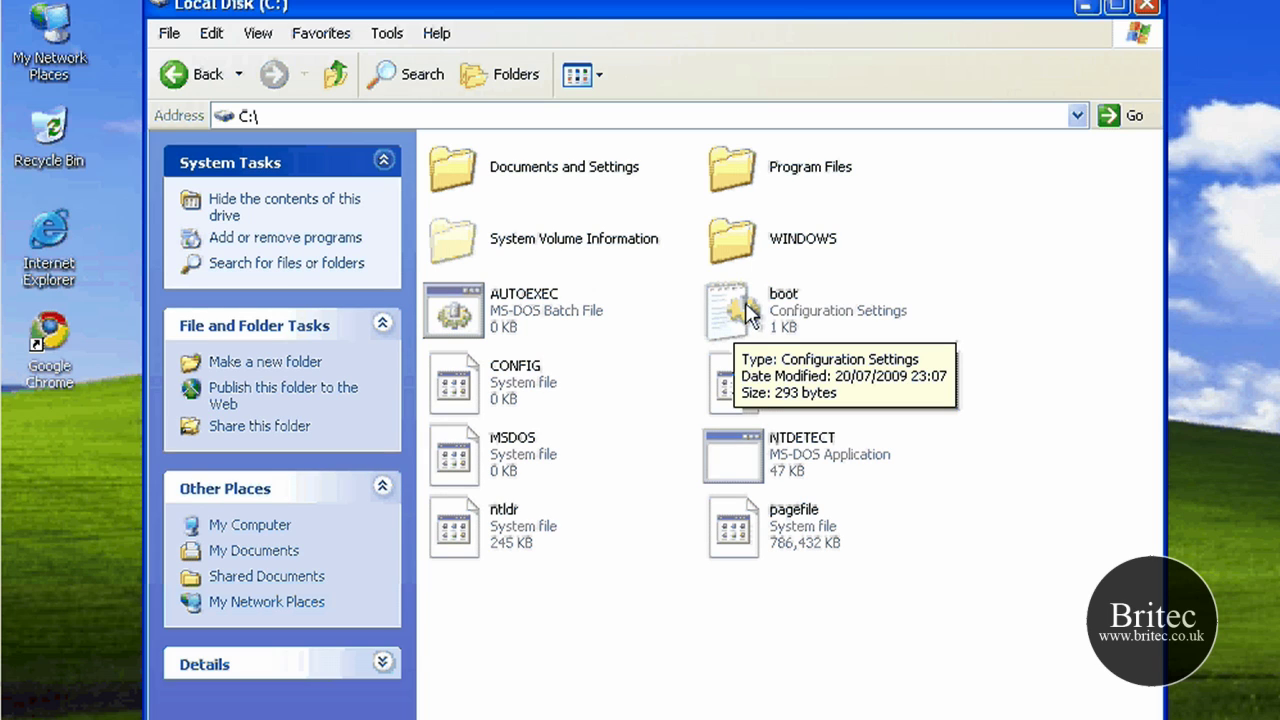
Open the boot configuration file on drive C: and delete the "Microsoft Windows XP Pro" /fastdetect operating system line.
right_click(750, 313)
left_click(797, 322)
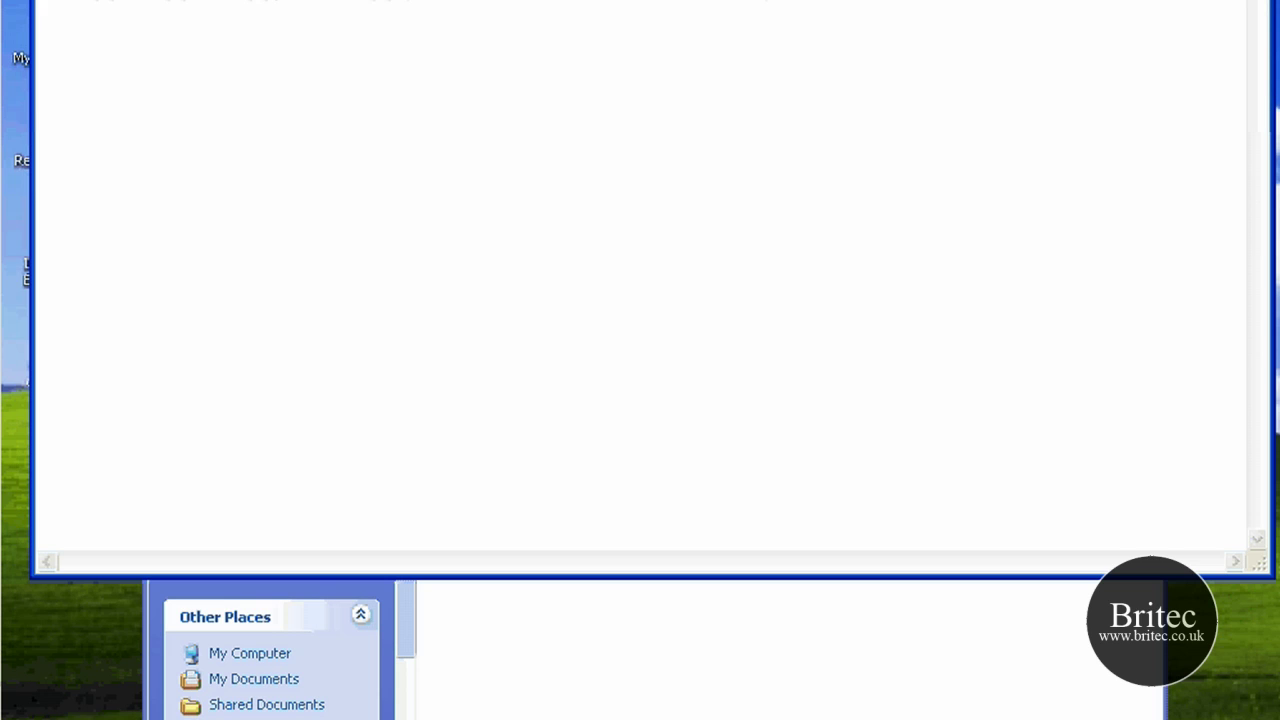
left_click_drag(880, 1, 30, 6)
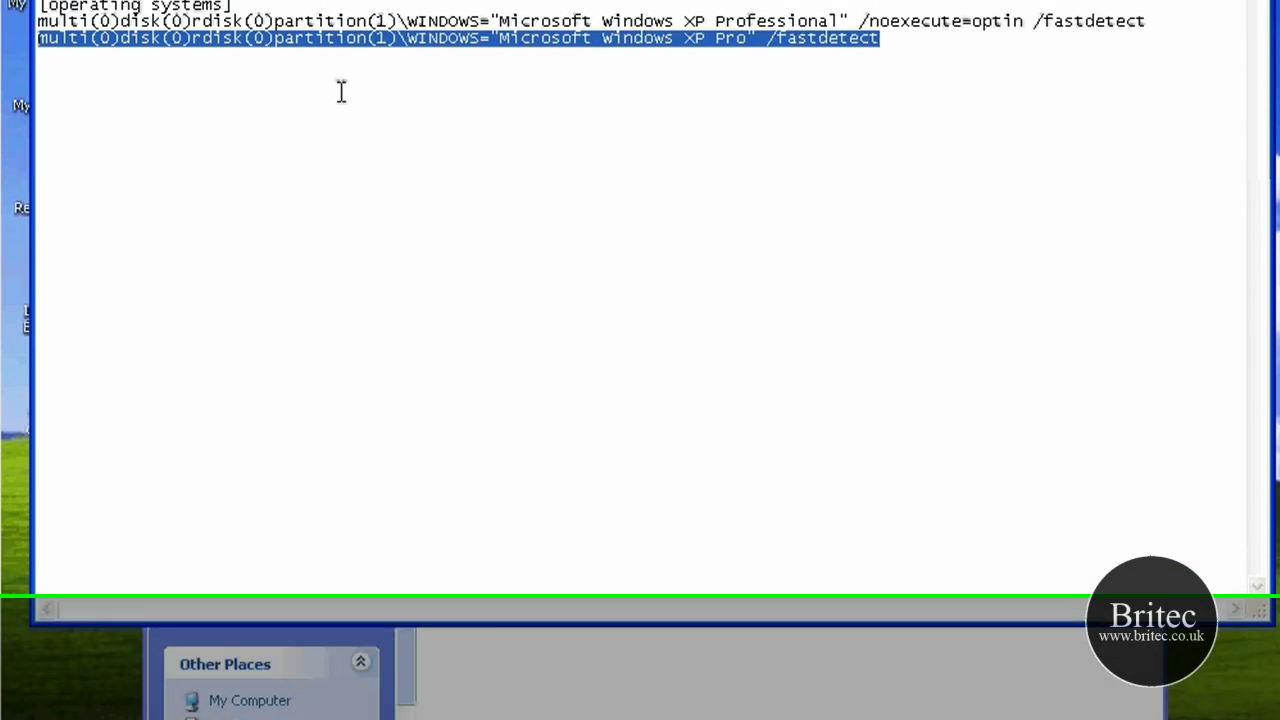
key("Delete")
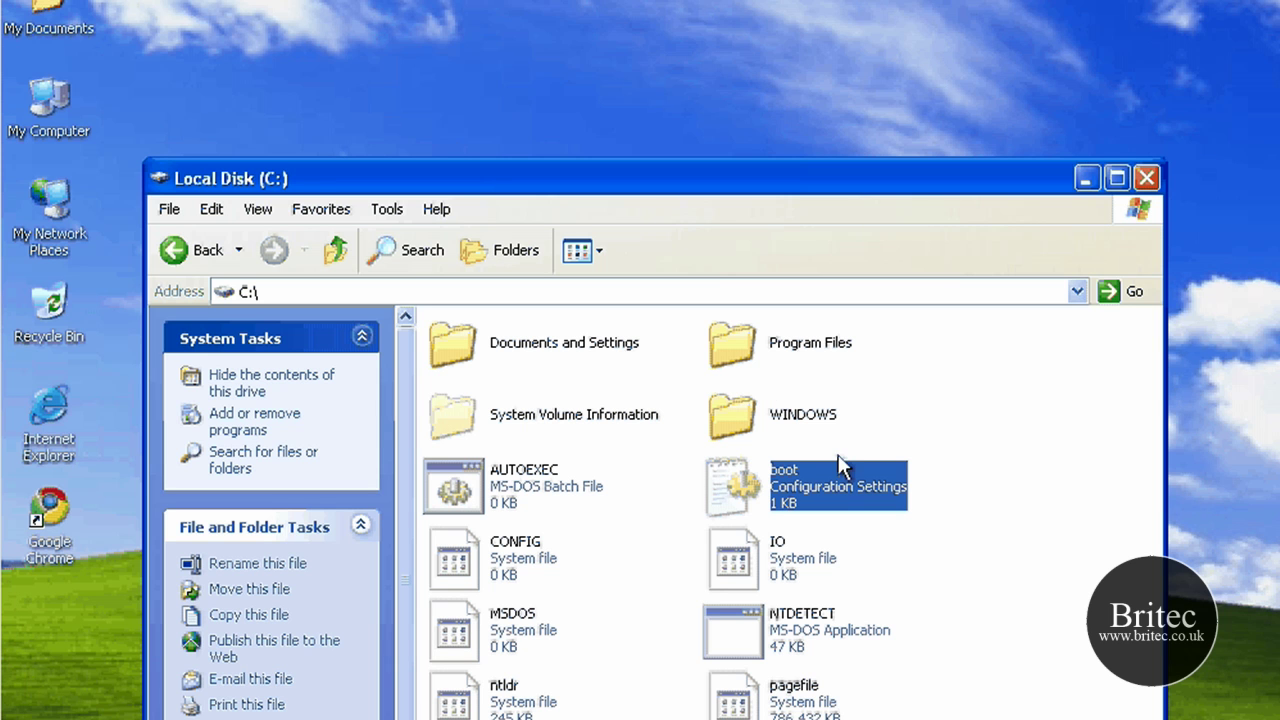
Set the folder options to not show hidden files and folders and to hide protected operating system files.
left_click(384, 209)
left_click(400, 312)
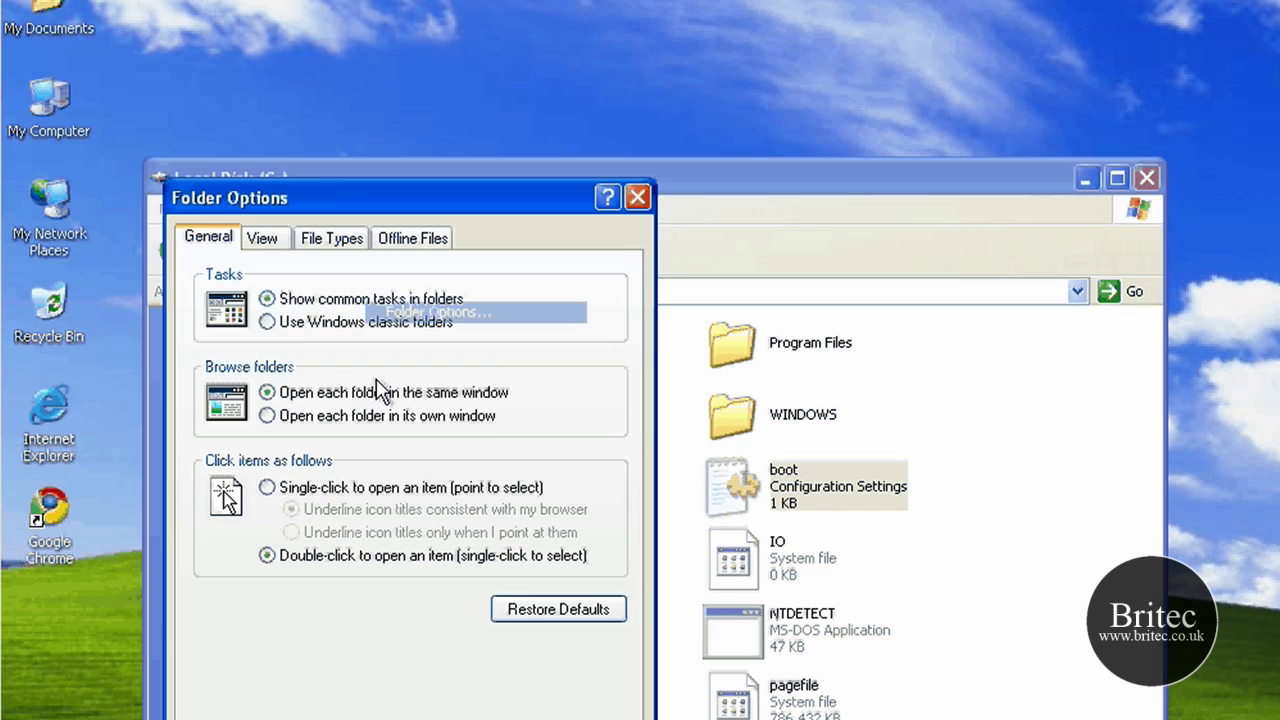
left_click(263, 238)
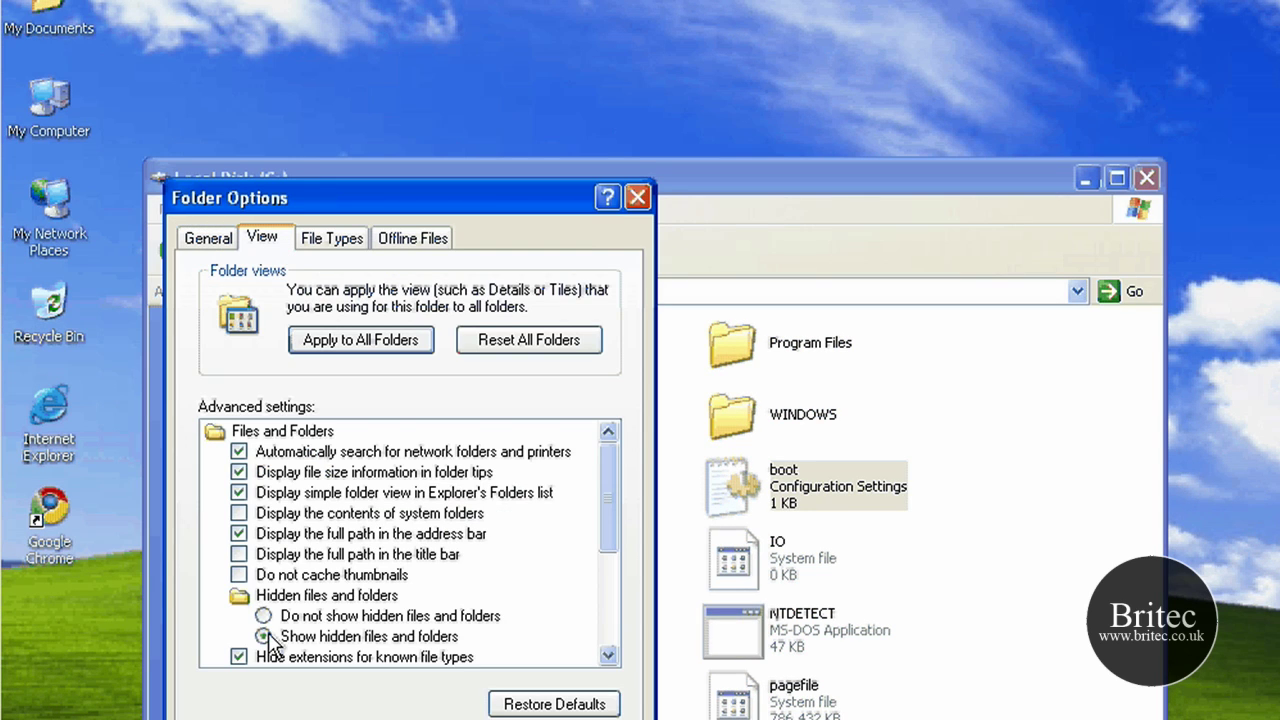
left_click(300, 616)
scroll(345, 575, "down", 2)
left_click(343, 558)
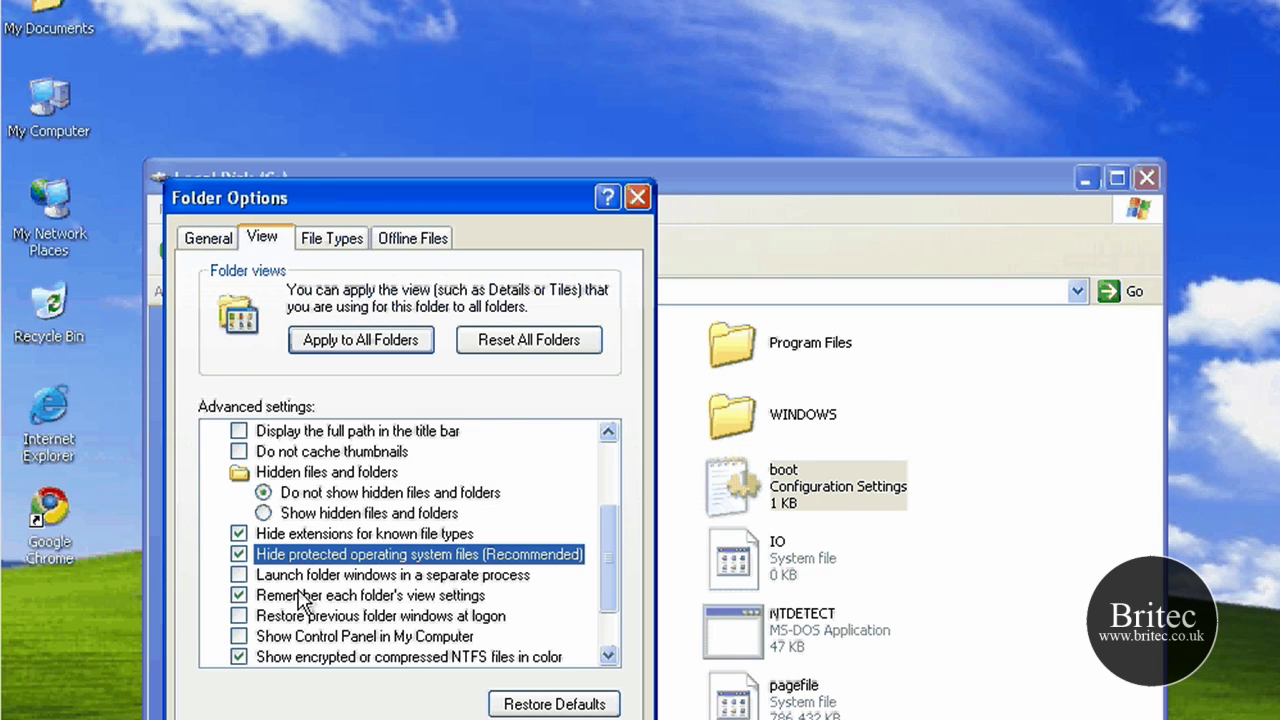
left_click(600, 719)
key("Return")
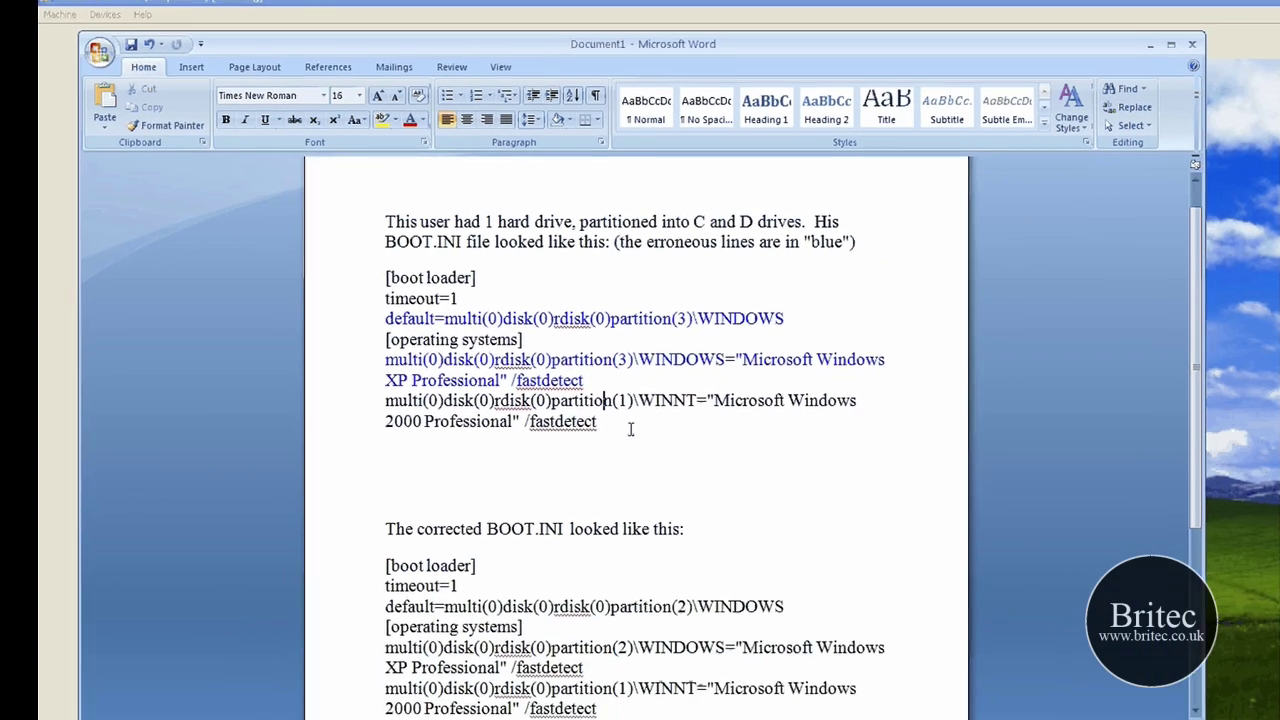
In the Word document, examine the faulty BOOT.INI example, focusing on the blue default and Windows XP Professional lines.
left_click_drag(612, 556, 281, 351)
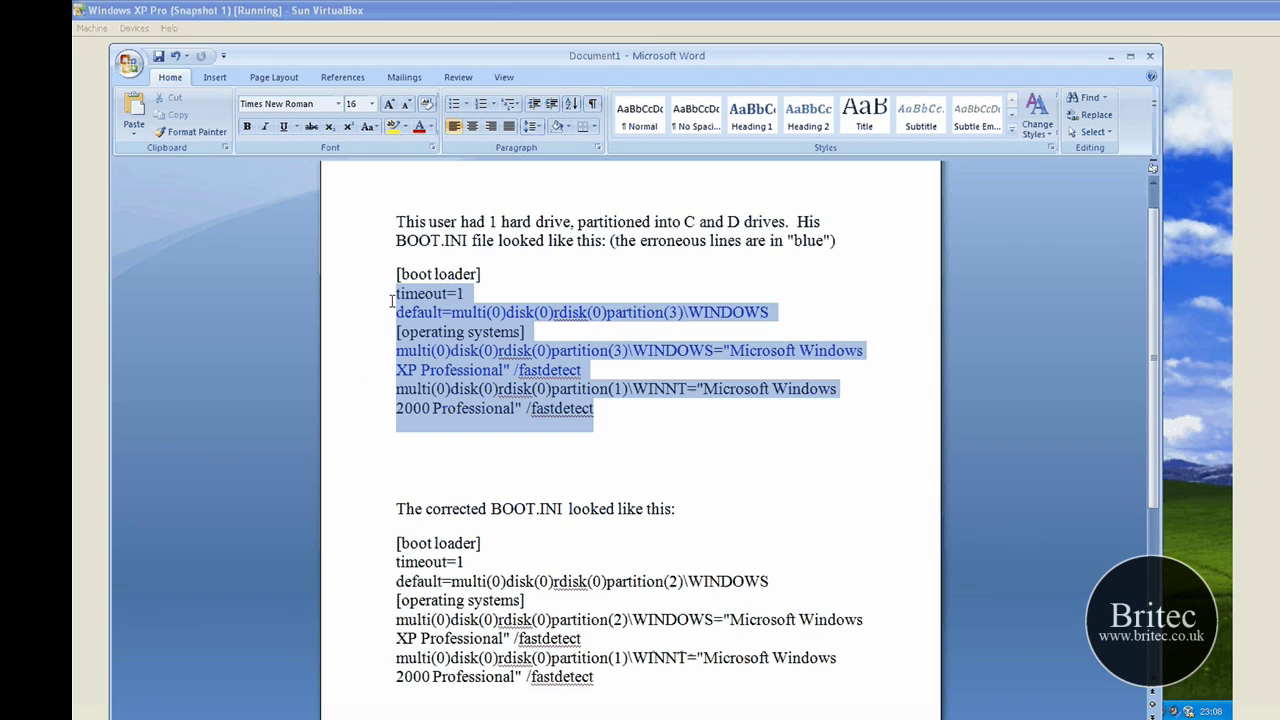
left_click_drag(392, 300, 388, 281)
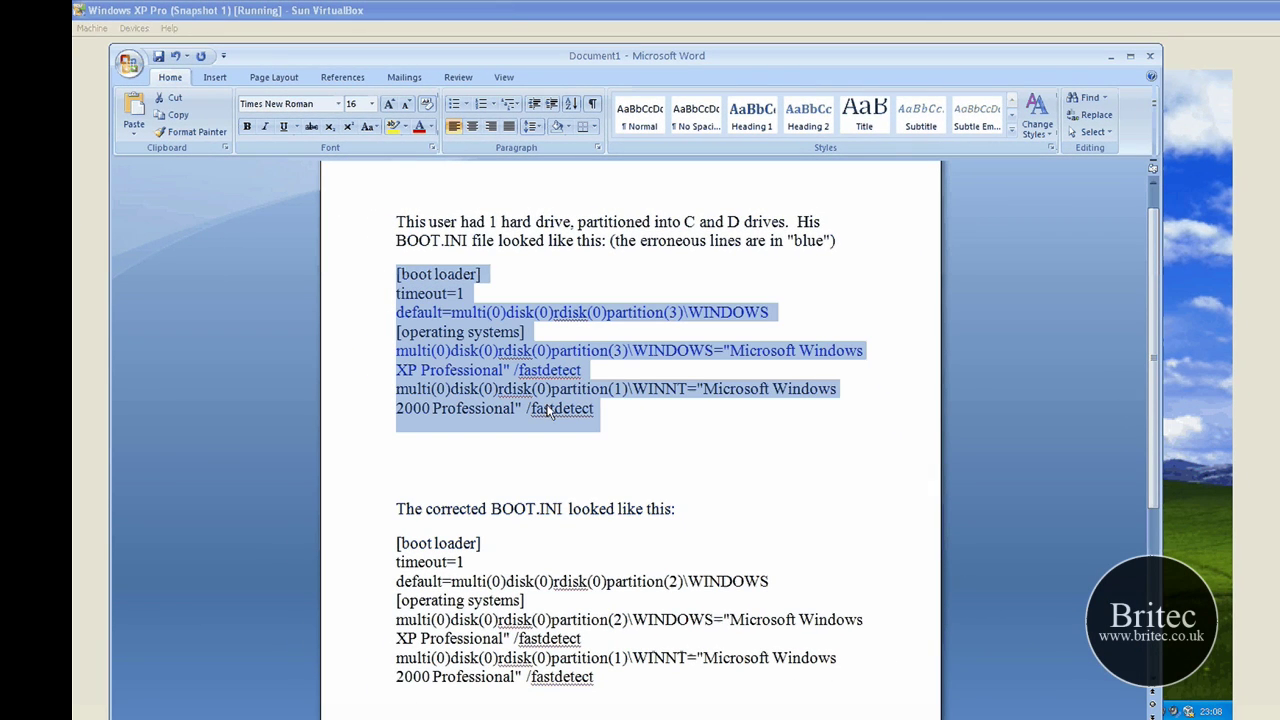
left_click(460, 389)
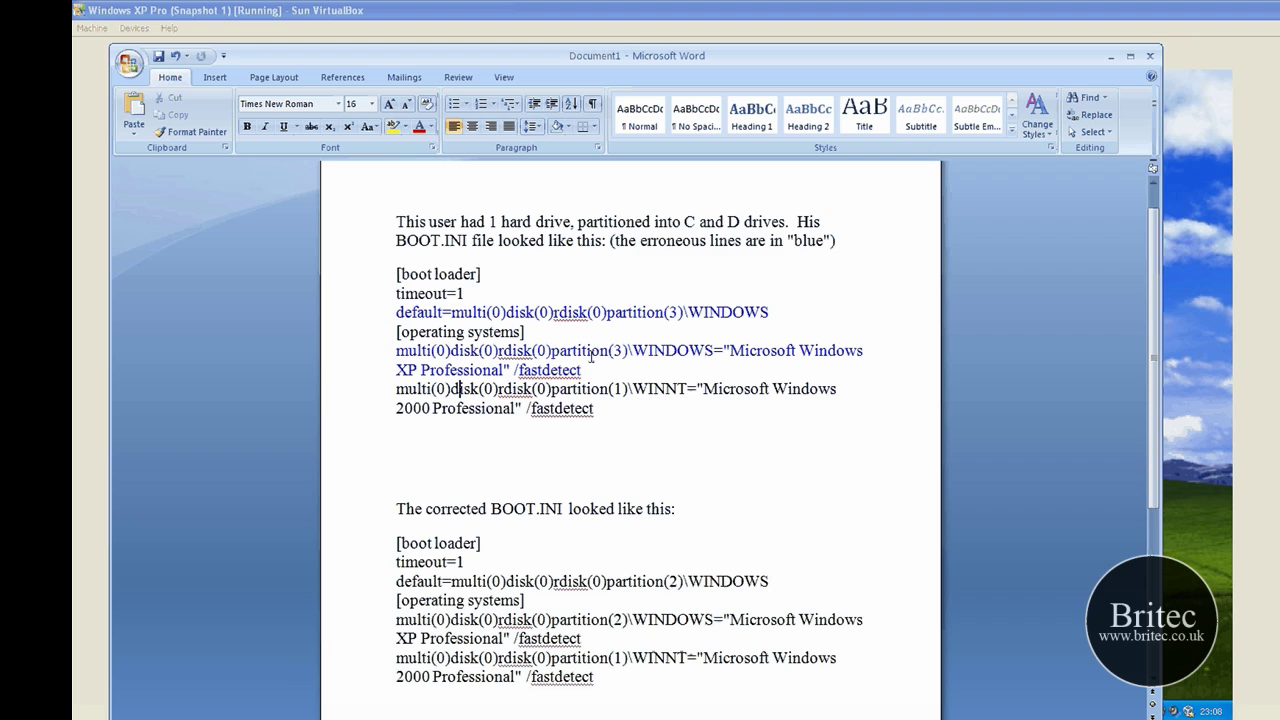
left_click(679, 312)
double_click(675, 312)
left_click_drag(407, 317, 674, 364)
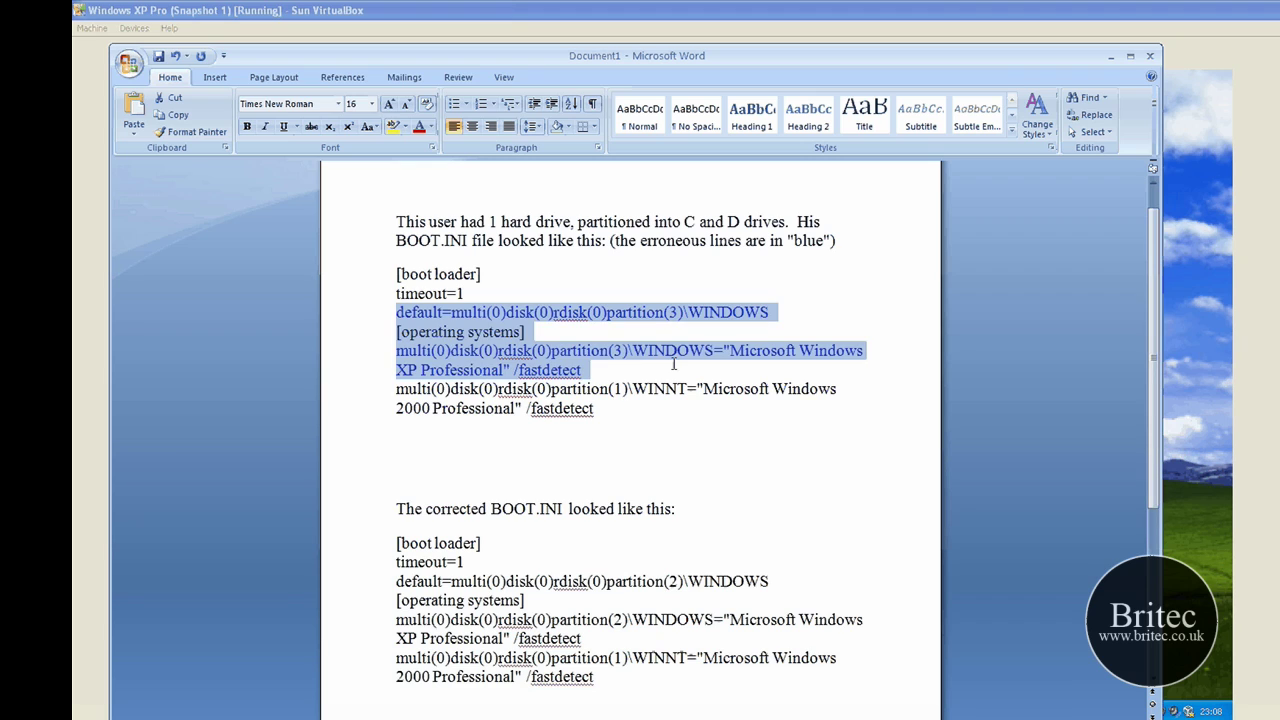
left_click(591, 352)
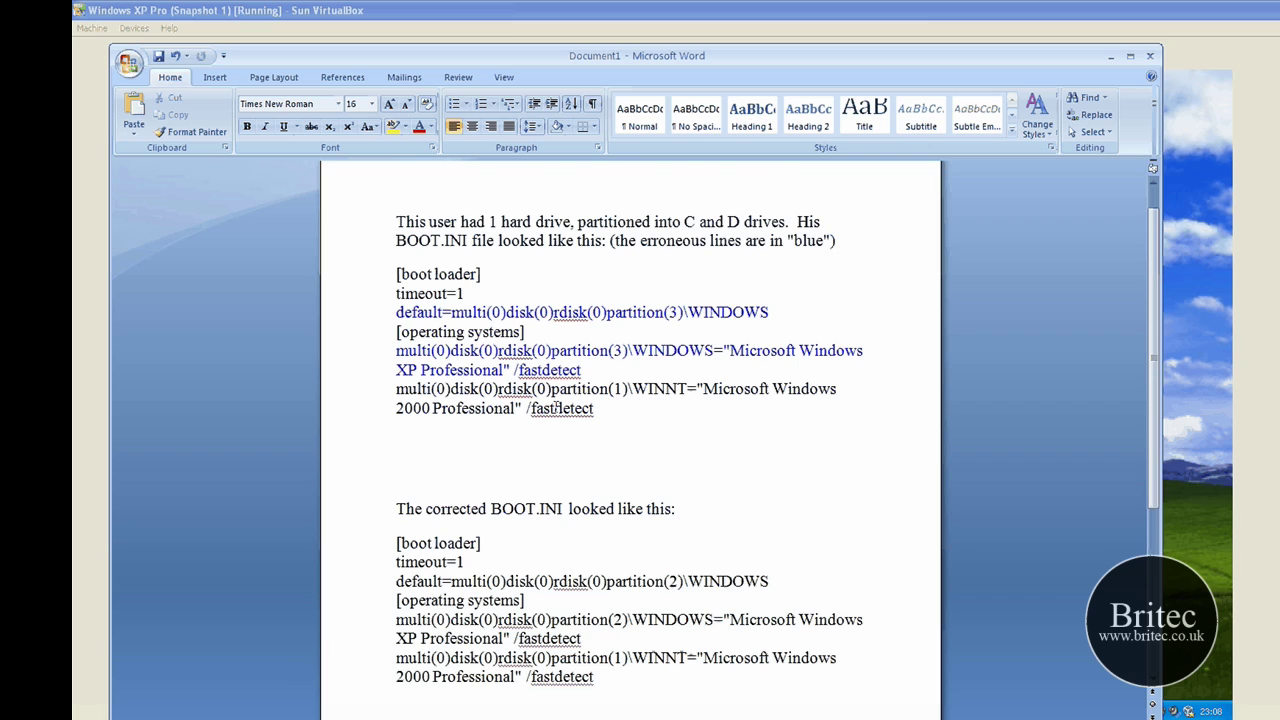
Compare the corrected BOOT.INI example with the faulty one, and minimize the document.
scroll(556, 404, "down", 3)
left_click_drag(594, 527, 381, 394)
left_click(663, 527)
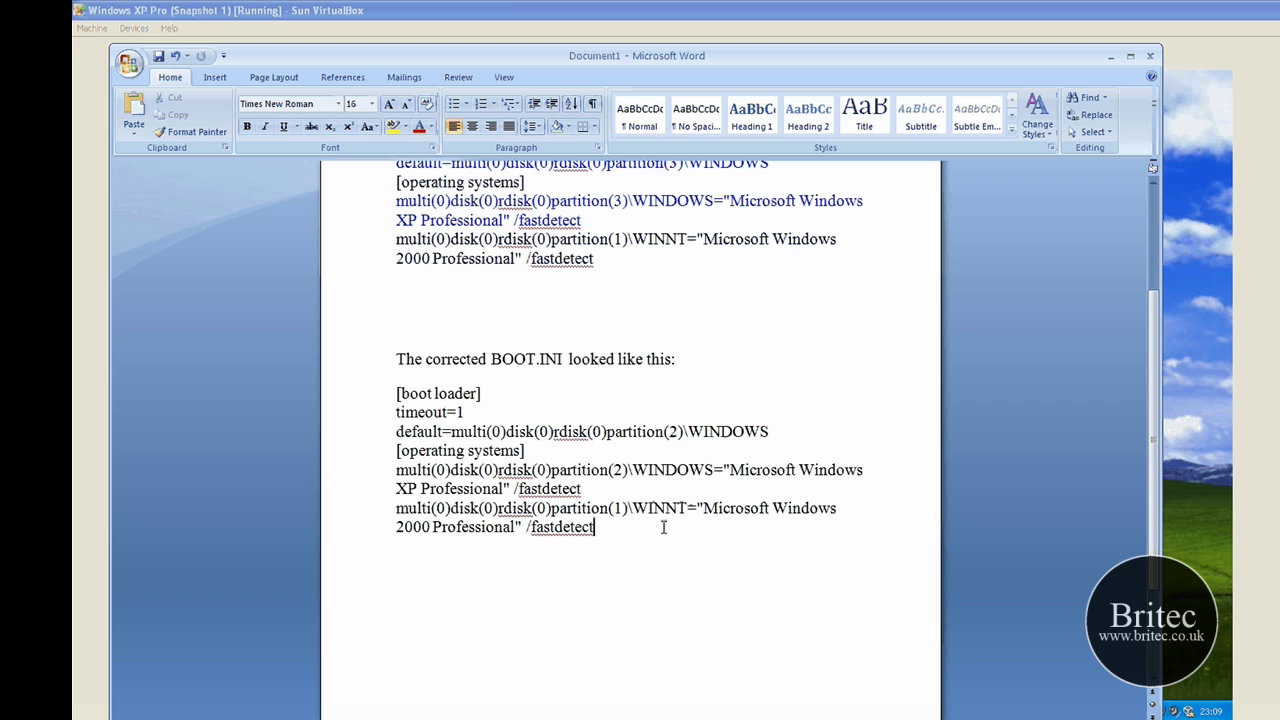
scroll(586, 415, "up", 3)
left_click_drag(587, 415, 396, 274)
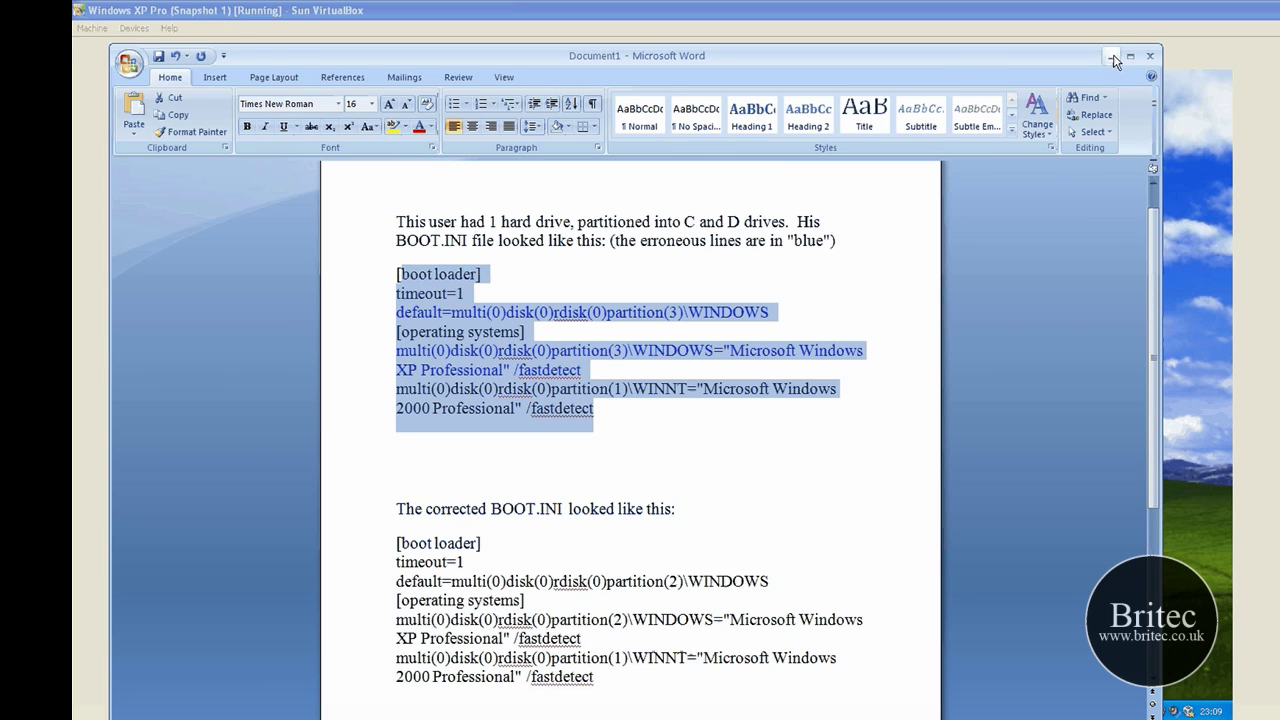
left_click(1115, 60)
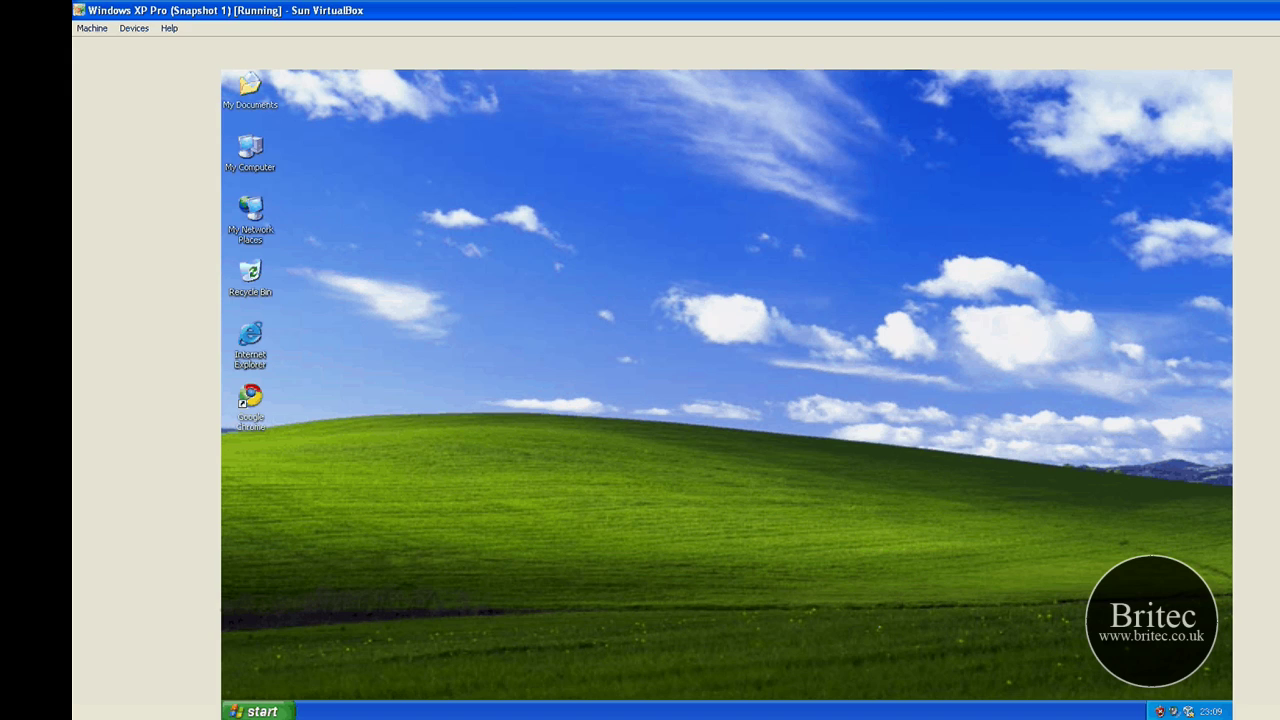
mouse_move(1114, 692)
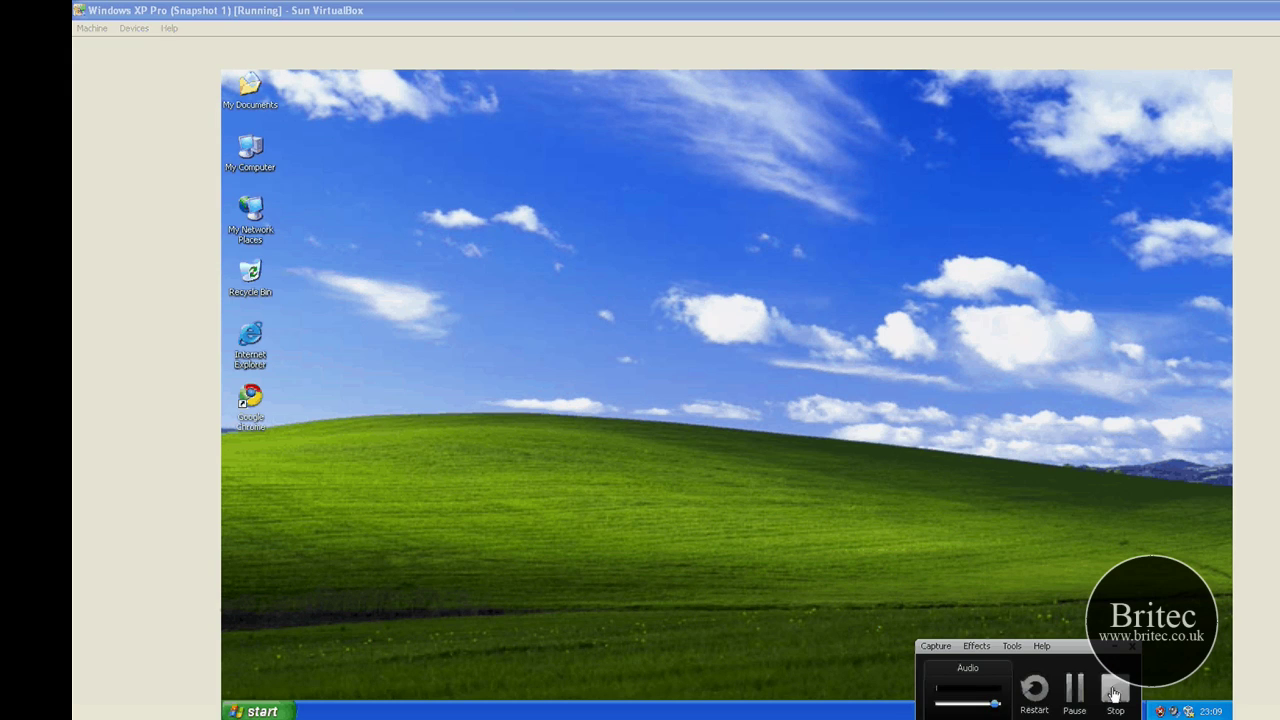